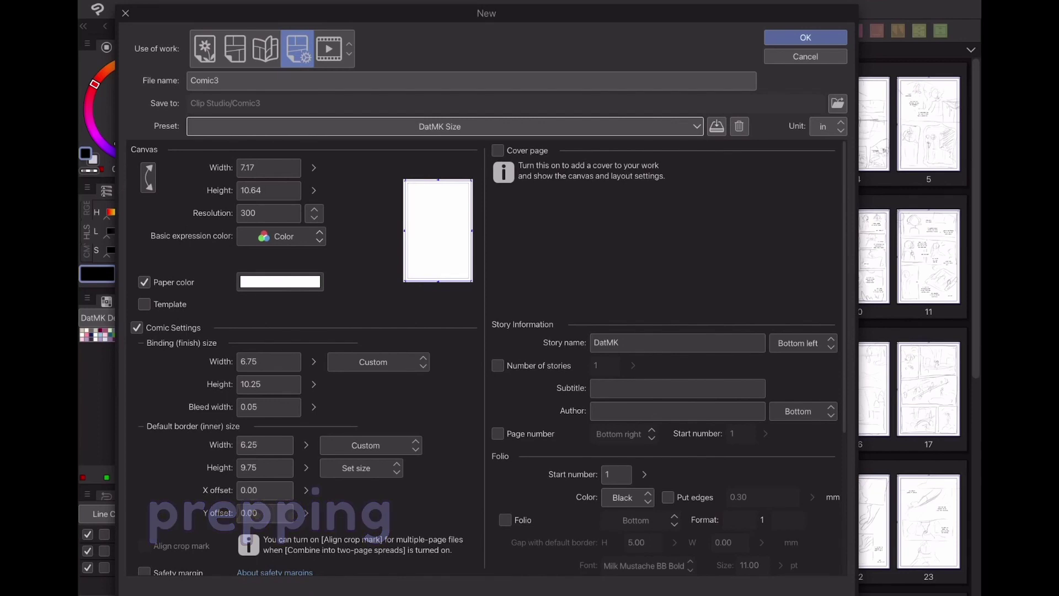
Create the new comic with the DatMK Size settings, 12 pages and left binding
drag(486, 13, 512, 9)
scroll(513, 353, down, 5)
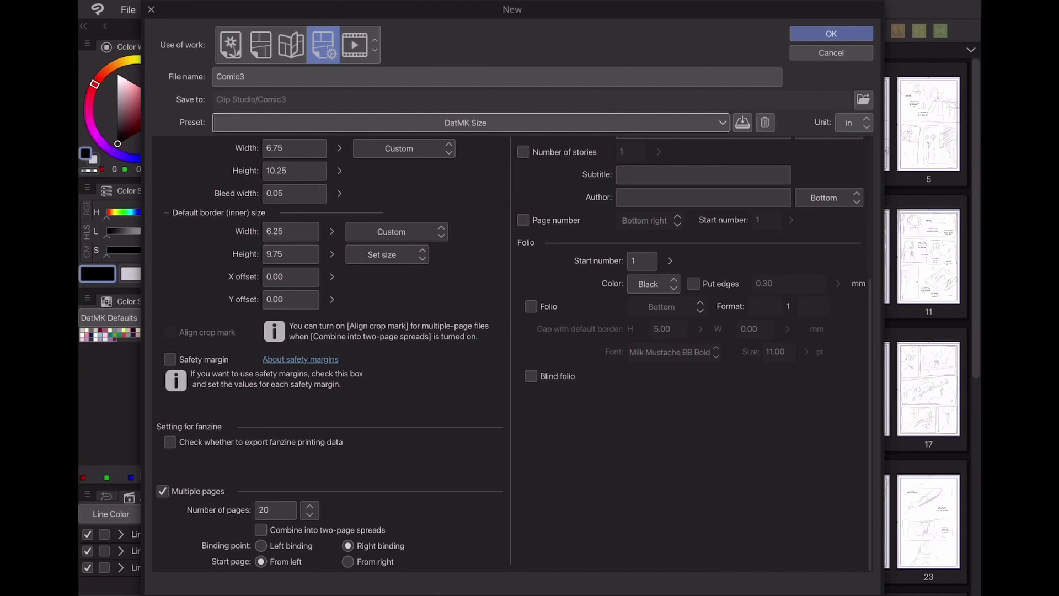
click(309, 511)
click(308, 446)
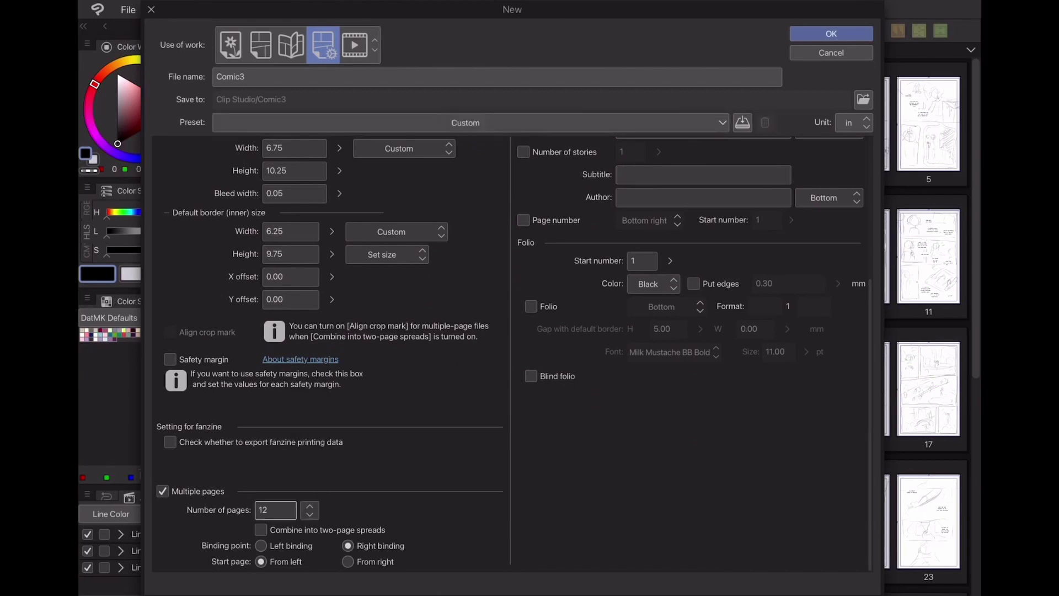
click(261, 545)
scroll(512, 353, up, 5)
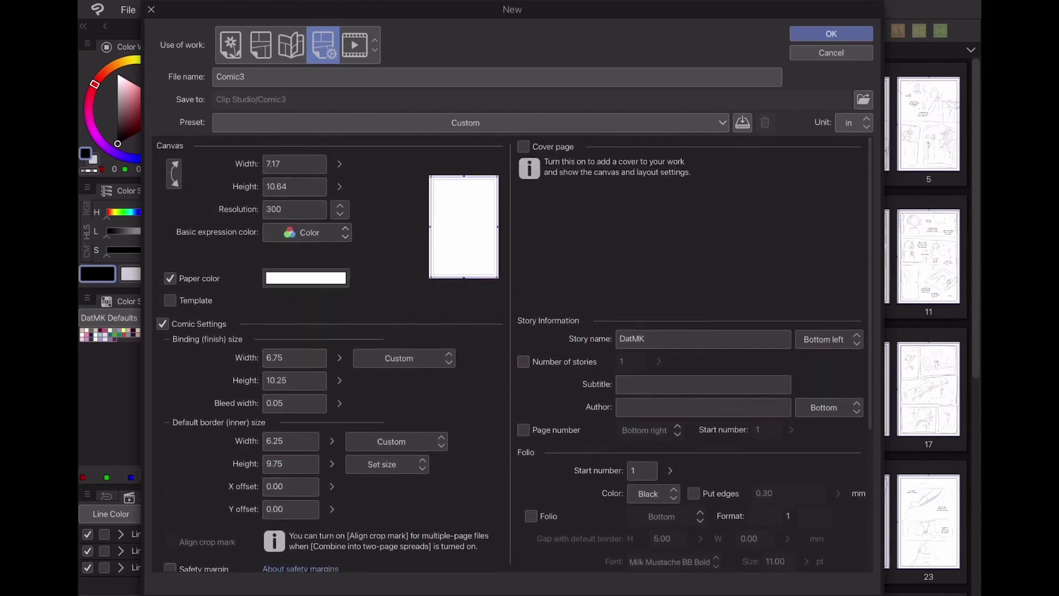
key(Return)
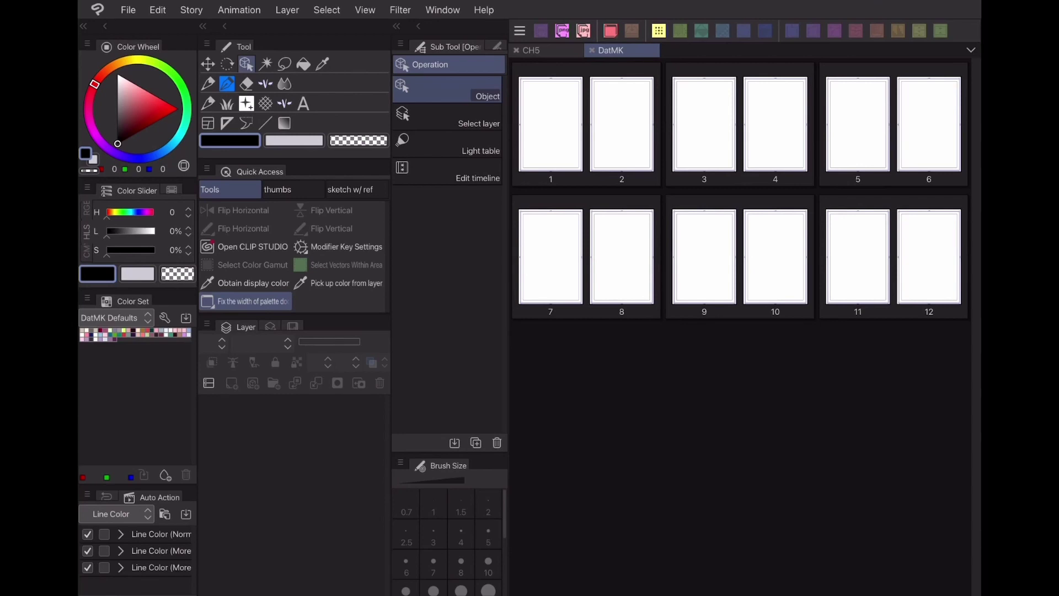
Open page 1 of the new DatMK comic for editing
double_click(551, 125)
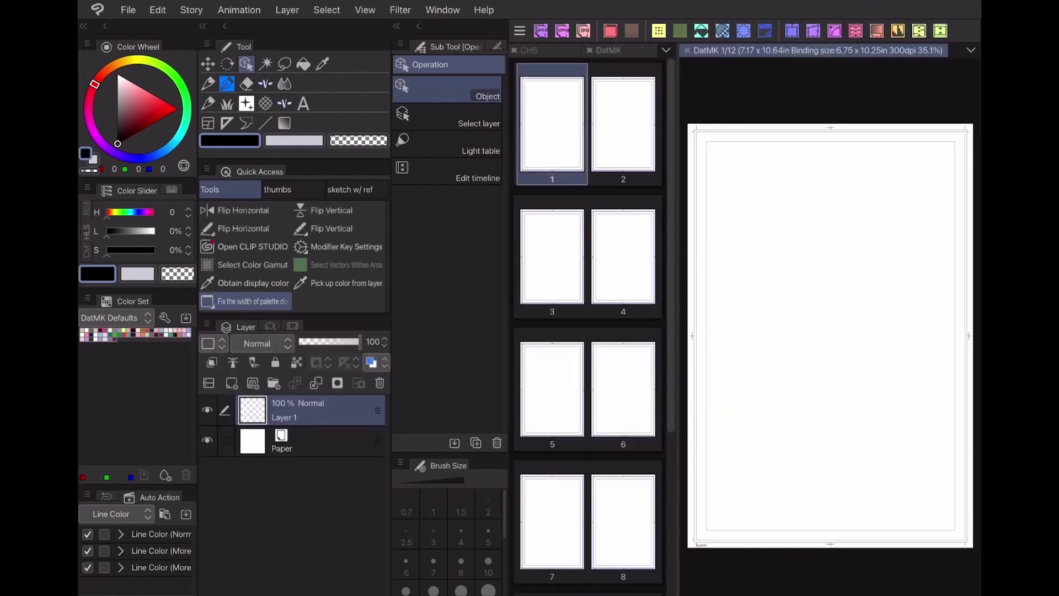
mouse_move(886, 408)
mouse_down()
mouse_move(885, 340)
mouse_move(890, 431)
mouse_move(886, 415)
mouse_up()
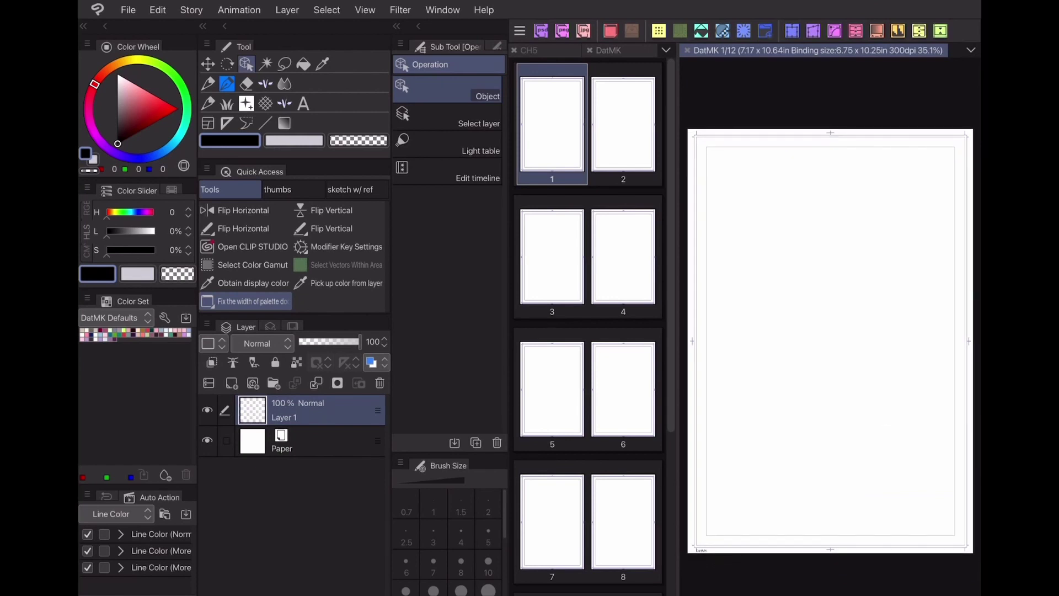
mouse_move(670, 238)
mouse_down()
mouse_move(671, 400)
mouse_move(670, 232)
mouse_up()
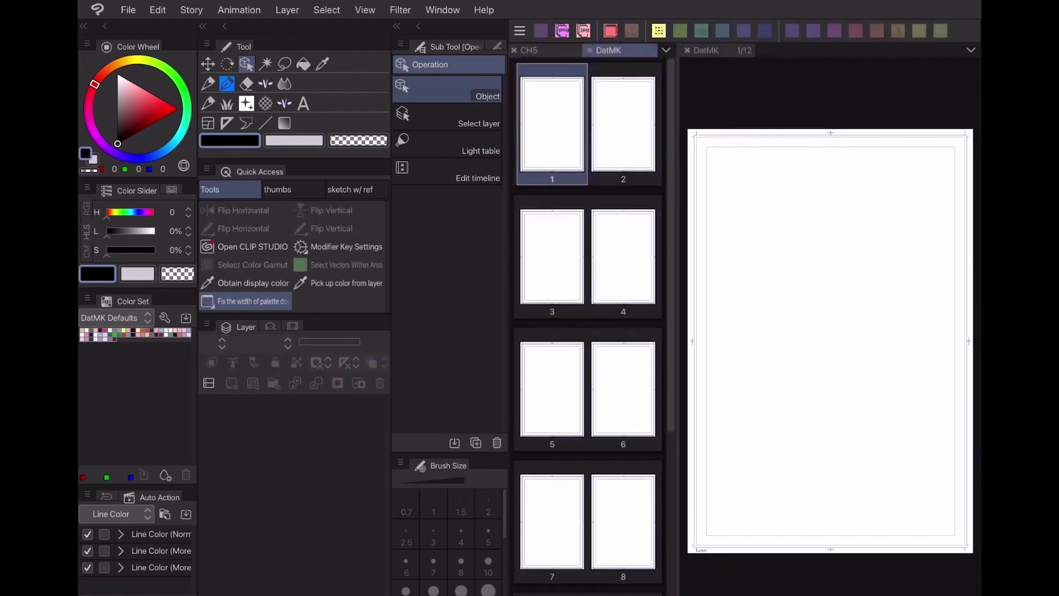
click(830, 341)
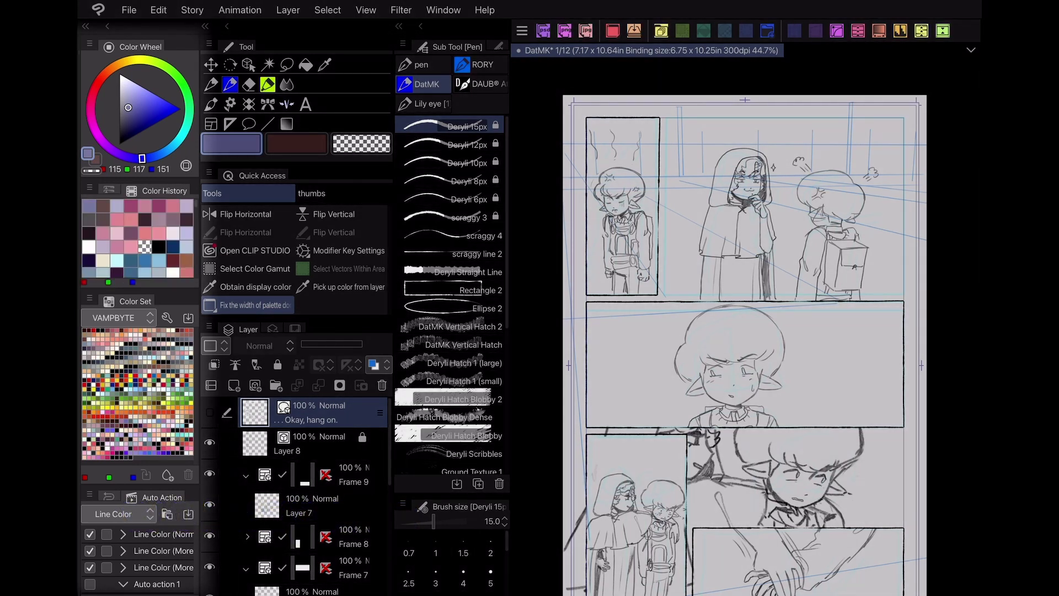
Examine the color sliders, the DatMK Defaults and VAMPBYTE color sets, and the palettes beside the auto actions
click(108, 190)
click(118, 318)
click(113, 563)
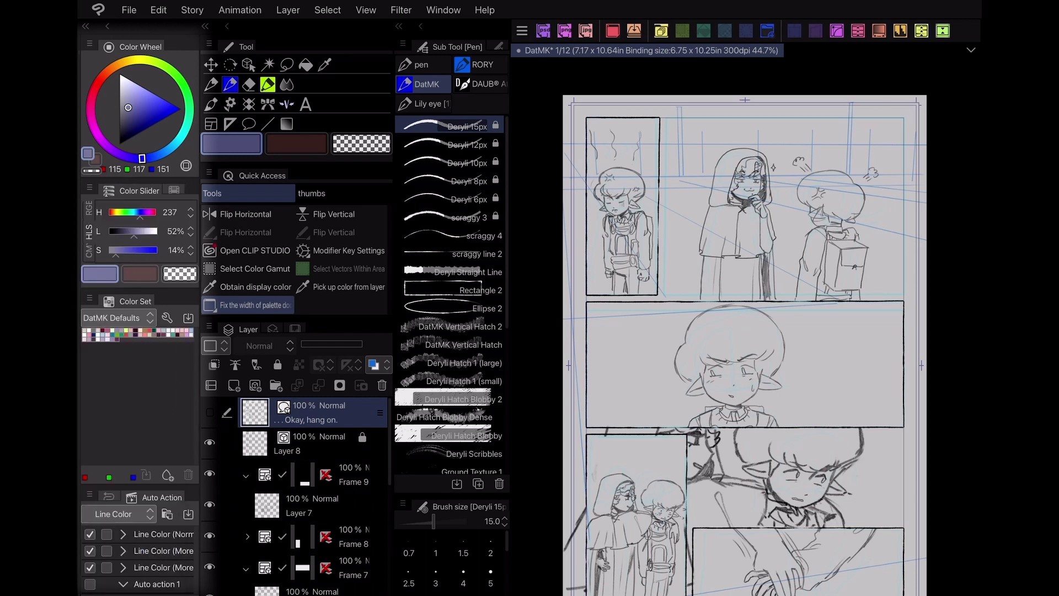
click(119, 318)
click(105, 547)
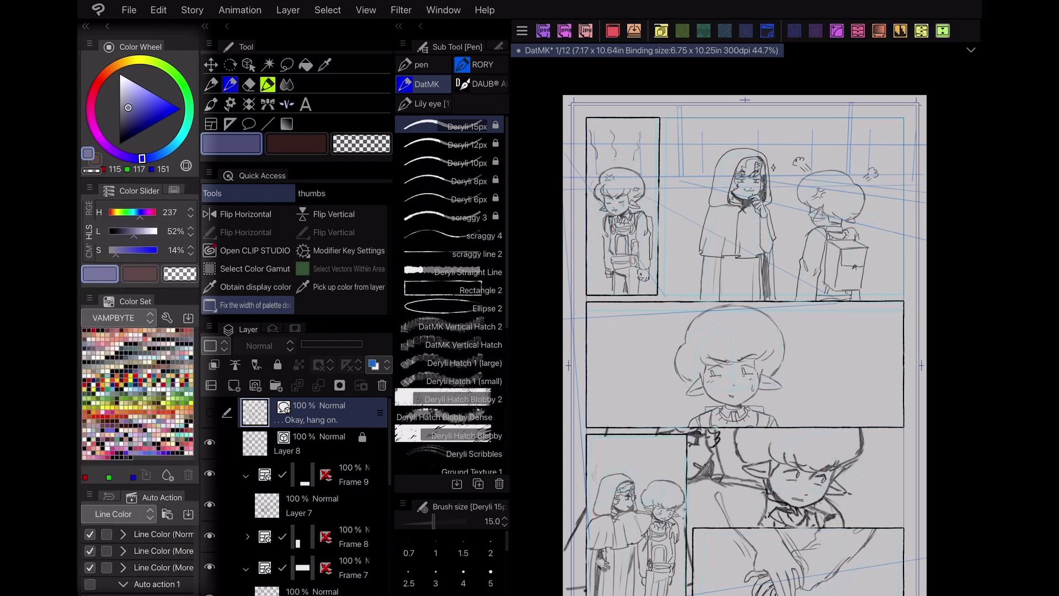
click(109, 497)
click(159, 497)
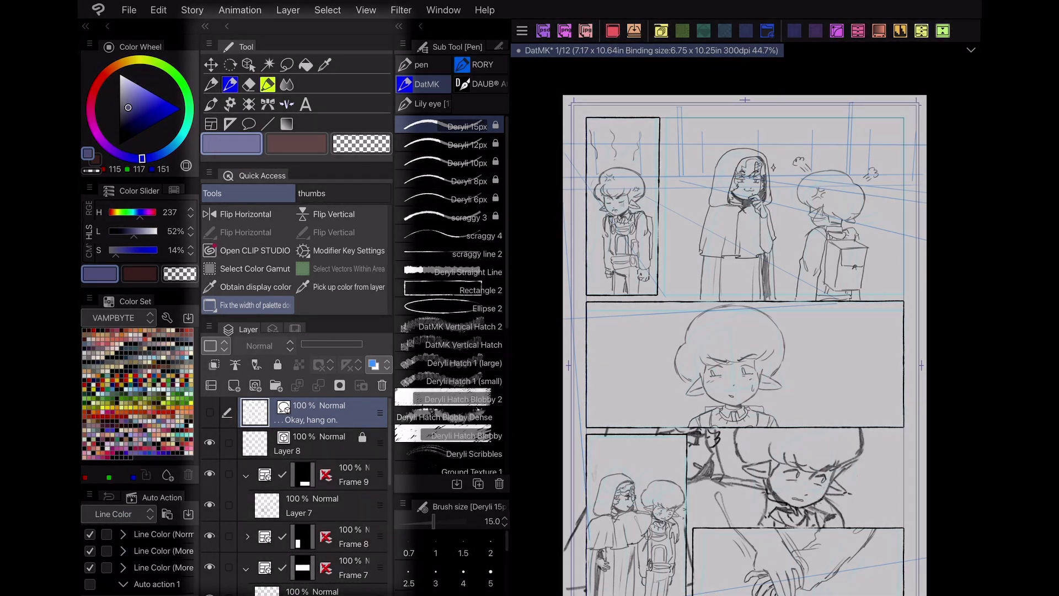
Look through the sub tools of the drawing, eraser and effect tools, ending on the DatMK pens
click(211, 84)
click(230, 84)
click(249, 85)
click(268, 84)
click(287, 84)
click(211, 104)
click(230, 104)
click(248, 104)
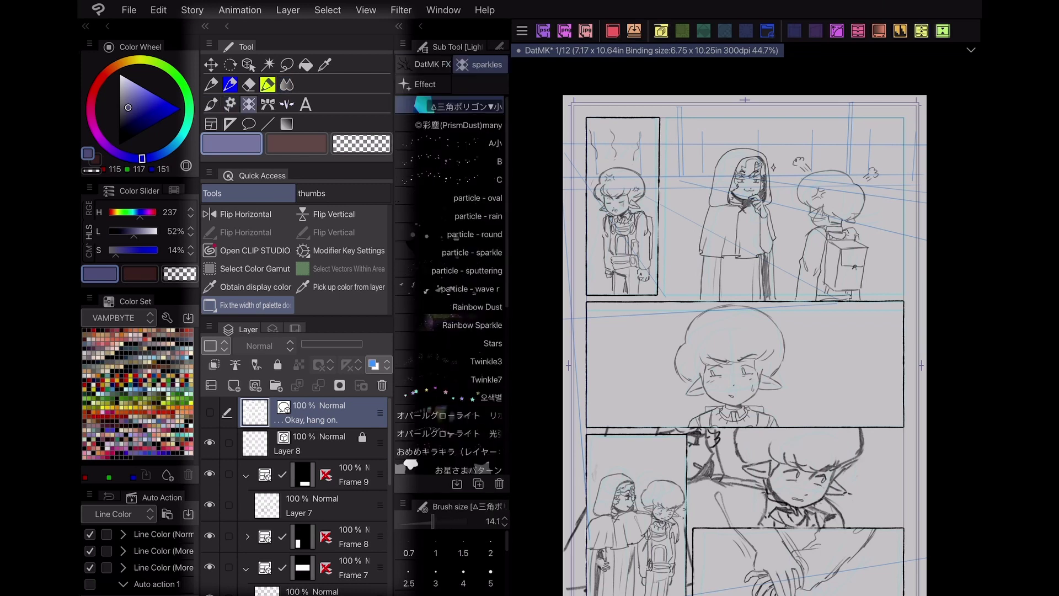
click(230, 84)
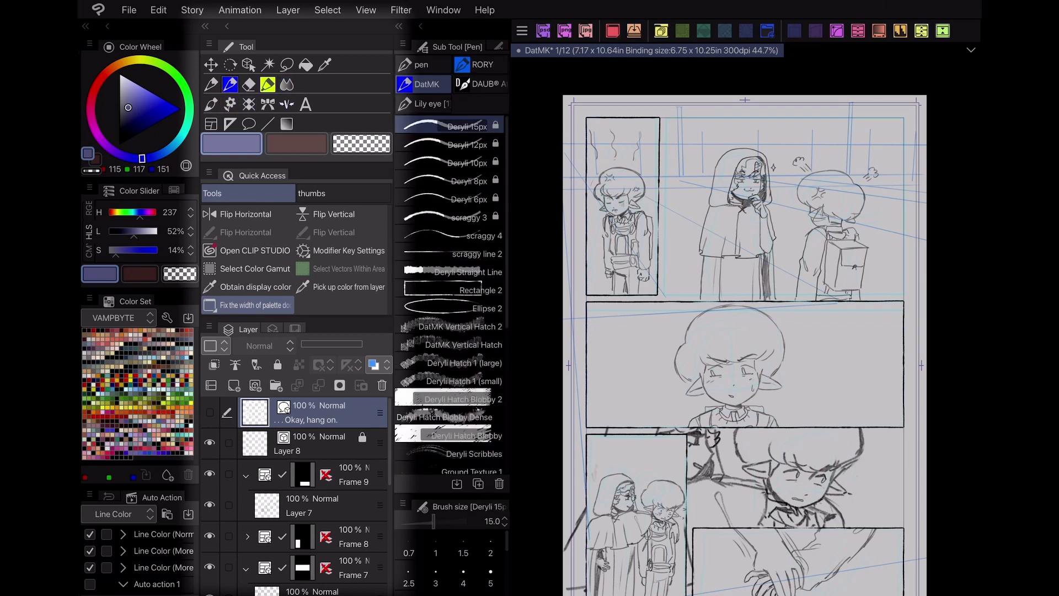
View the thumbs set in Quick Access and return to the Tools set
click(344, 194)
click(247, 194)
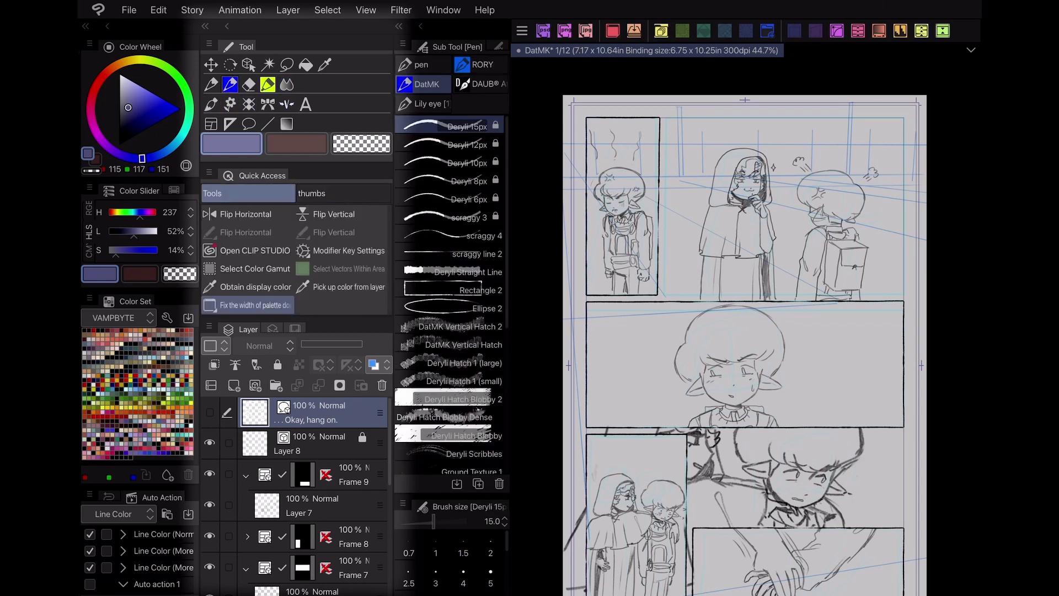
scroll(314, 497, down, 10)
scroll(314, 496, up, 10)
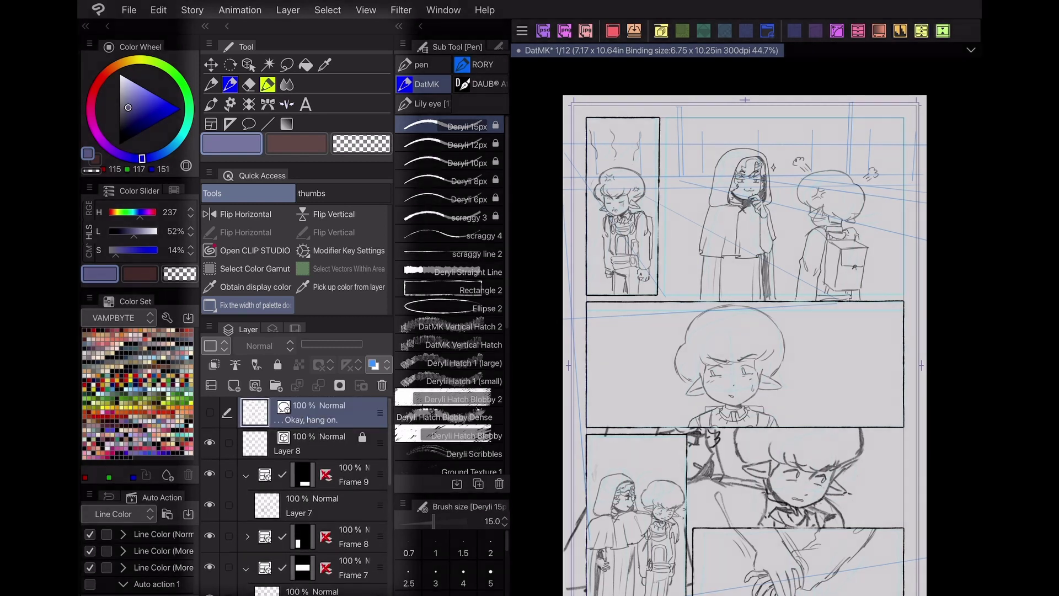
Examine the palettes grouped with the layer list, including Sub View, and look through the page's layers
click(272, 329)
click(279, 392)
click(242, 411)
click(327, 329)
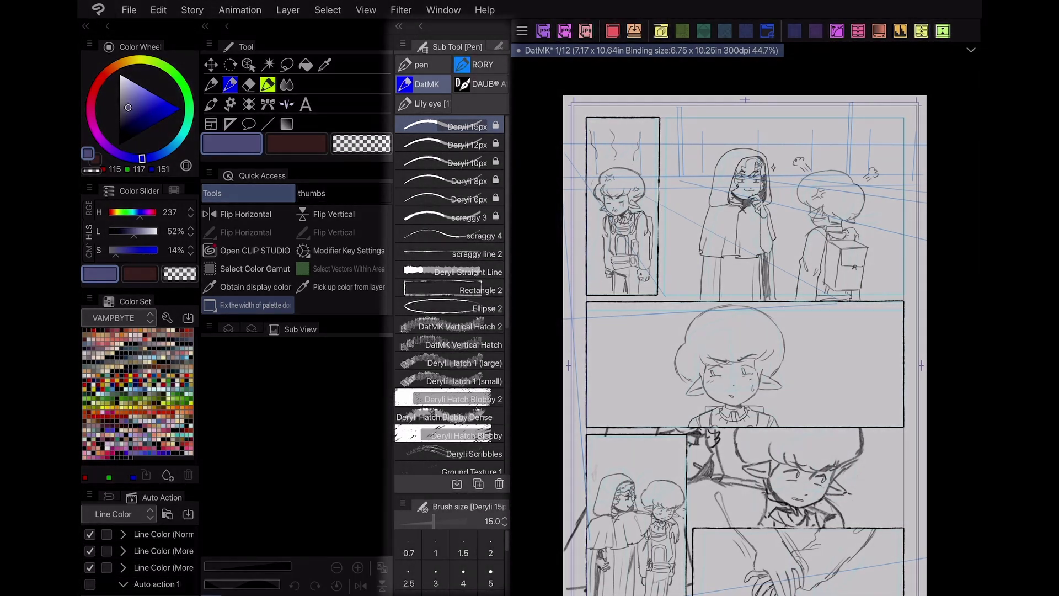
click(252, 329)
click(228, 329)
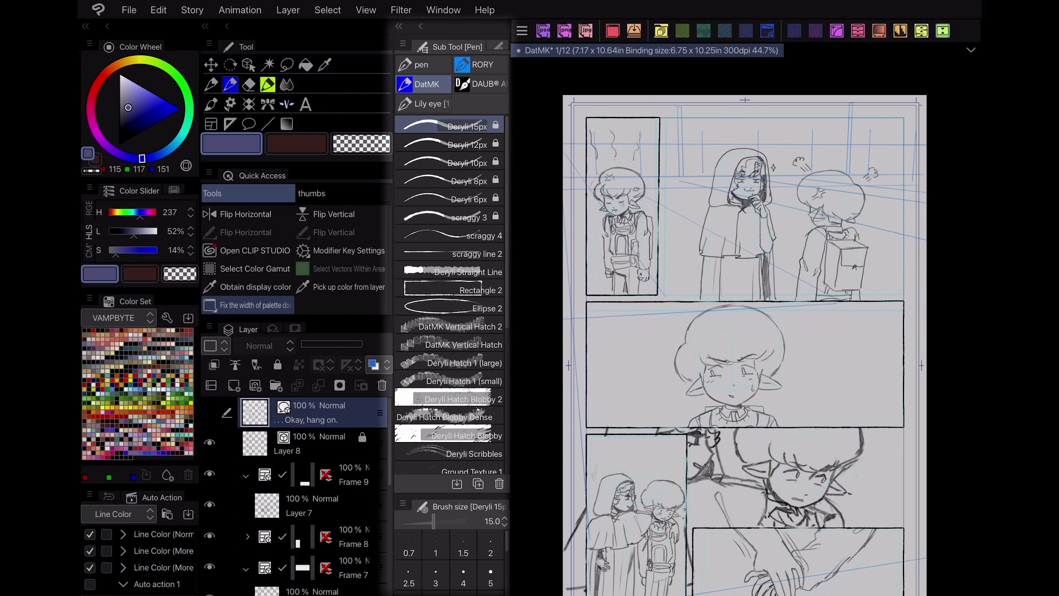
scroll(450, 298, down, 8)
scroll(450, 298, up, 8)
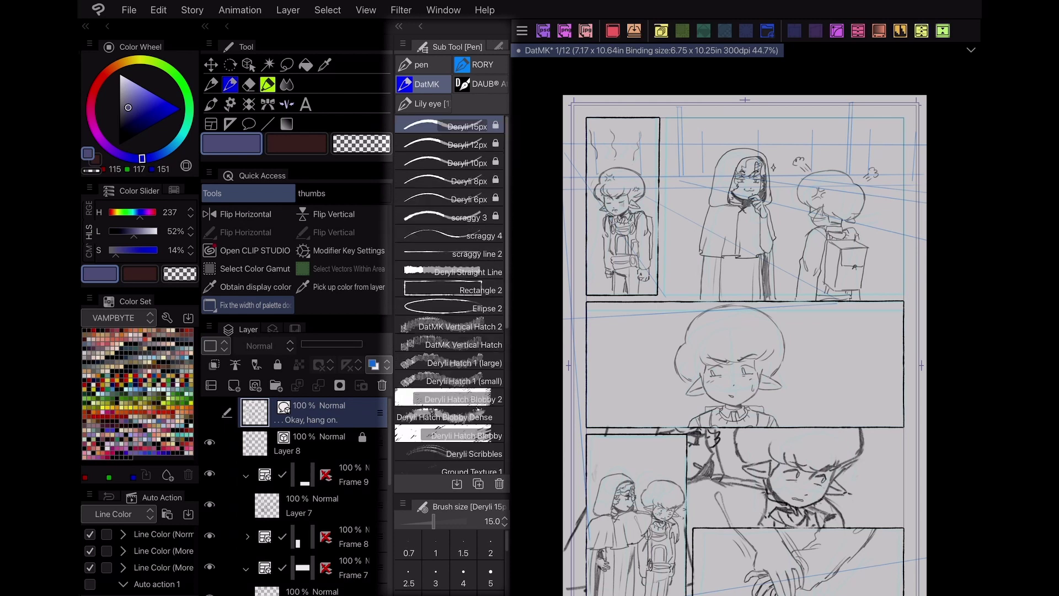
Show the tool properties and brush size of the Deryli 15px pen
click(498, 46)
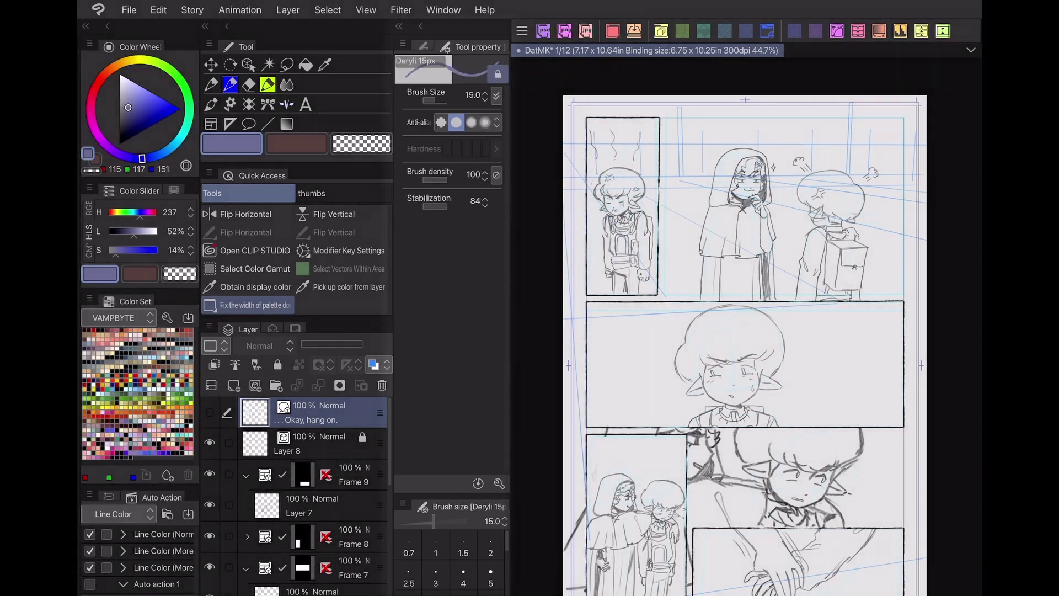
mouse_move(433, 521)
mouse_down()
mouse_move(453, 521)
mouse_move(440, 521)
mouse_up()
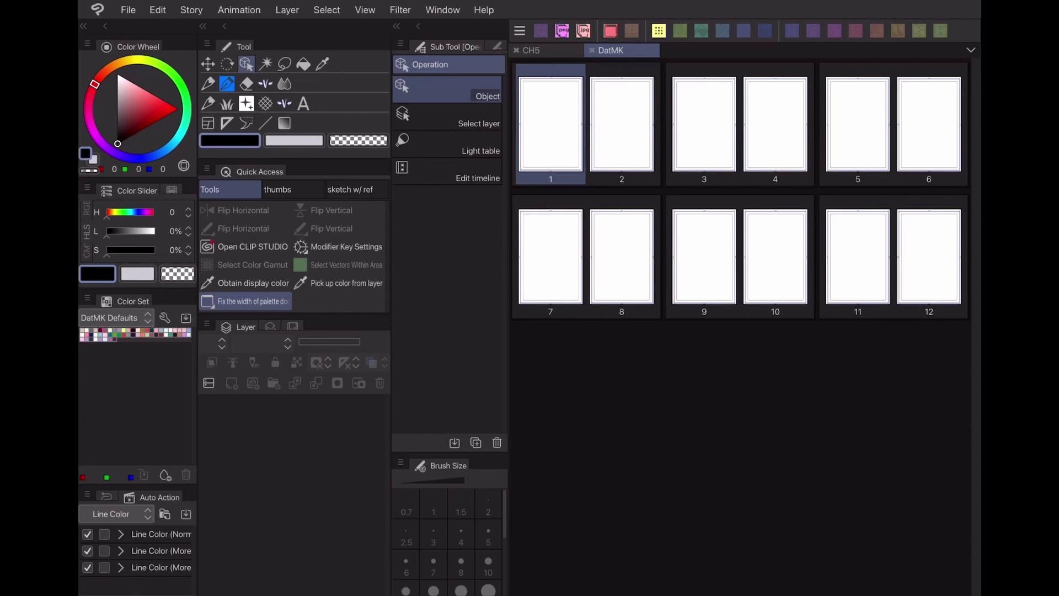
Open page 1 of the blank comic and show the framing templates among the manga materials
double_click(550, 124)
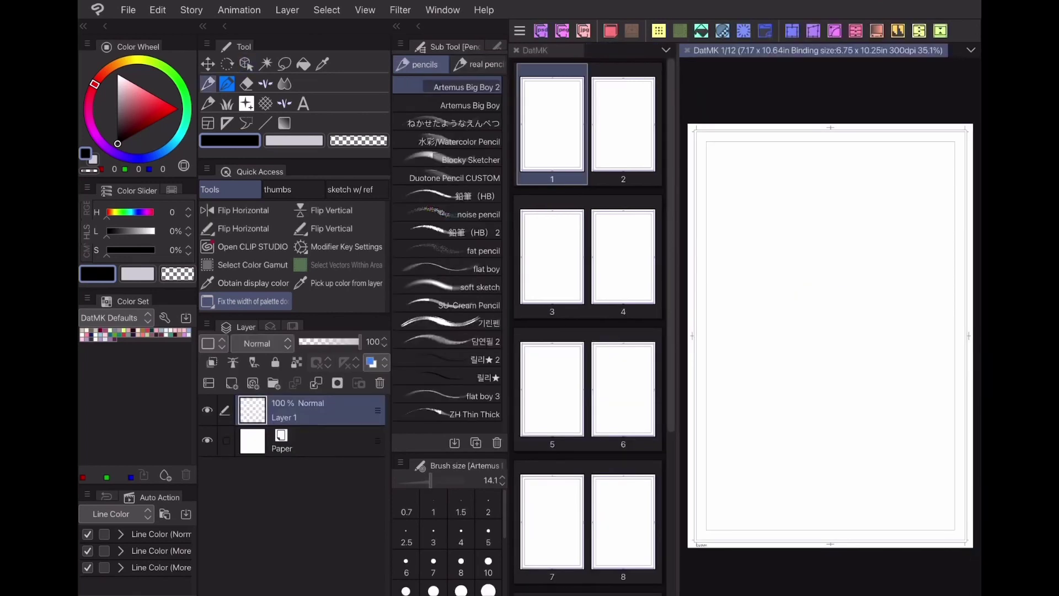
click(658, 31)
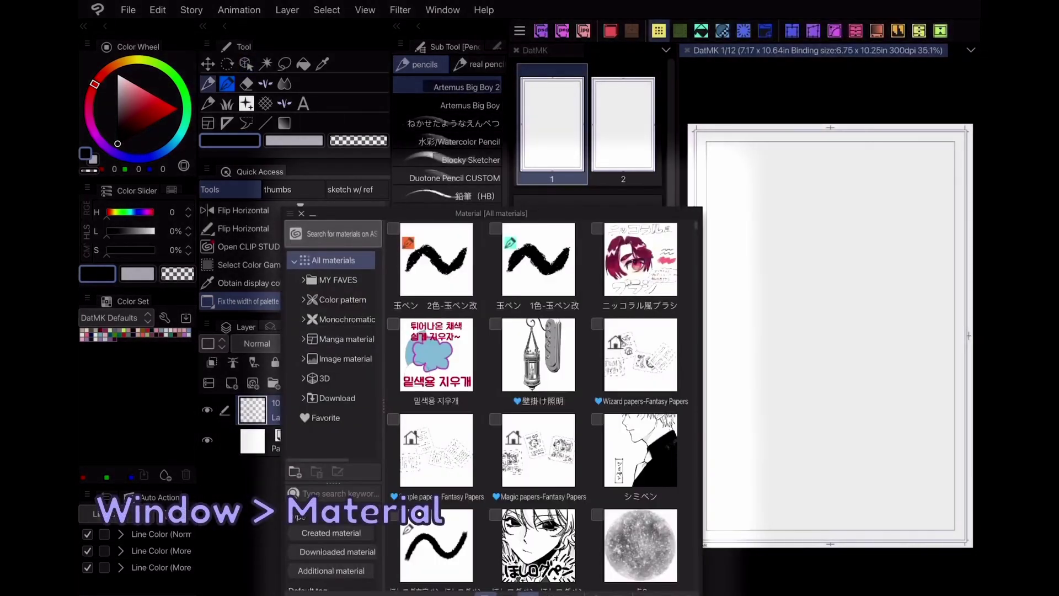
click(346, 339)
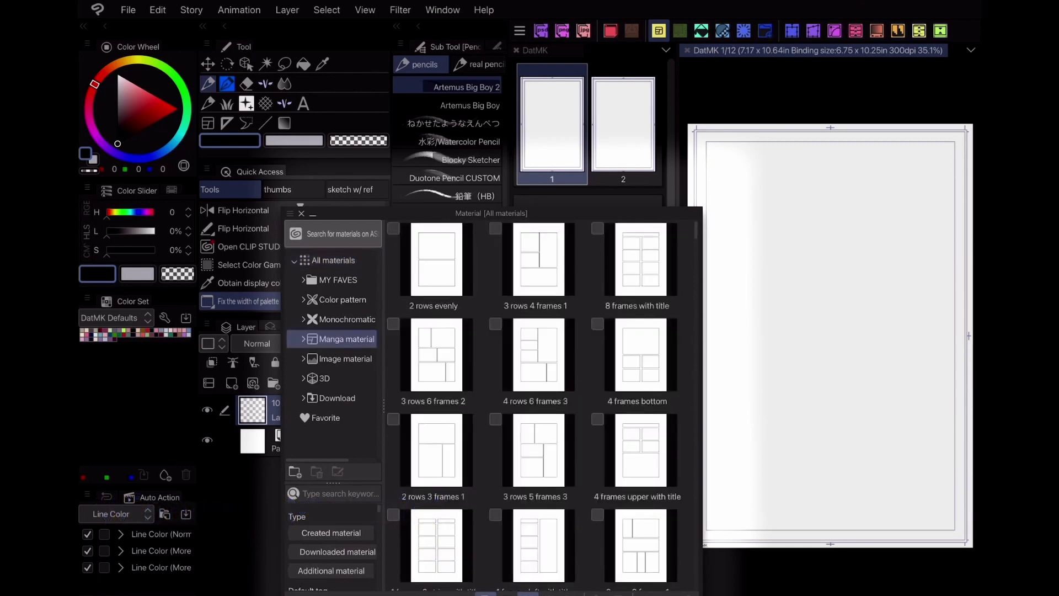
click(303, 339)
click(350, 358)
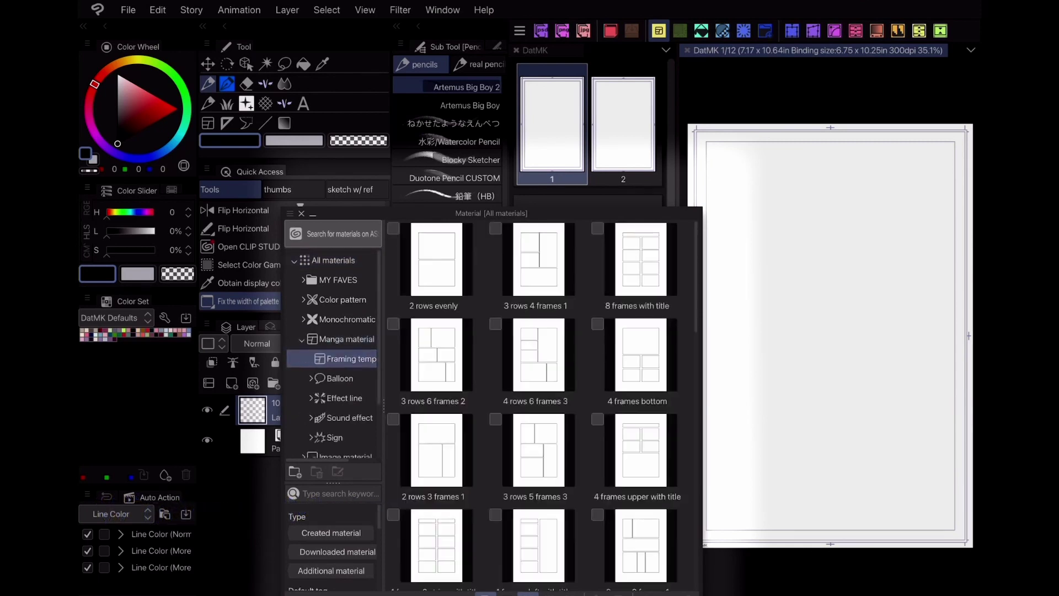
Place the "3 rows 5 frames 2" framing template on page 1
scroll(543, 400, down, 6)
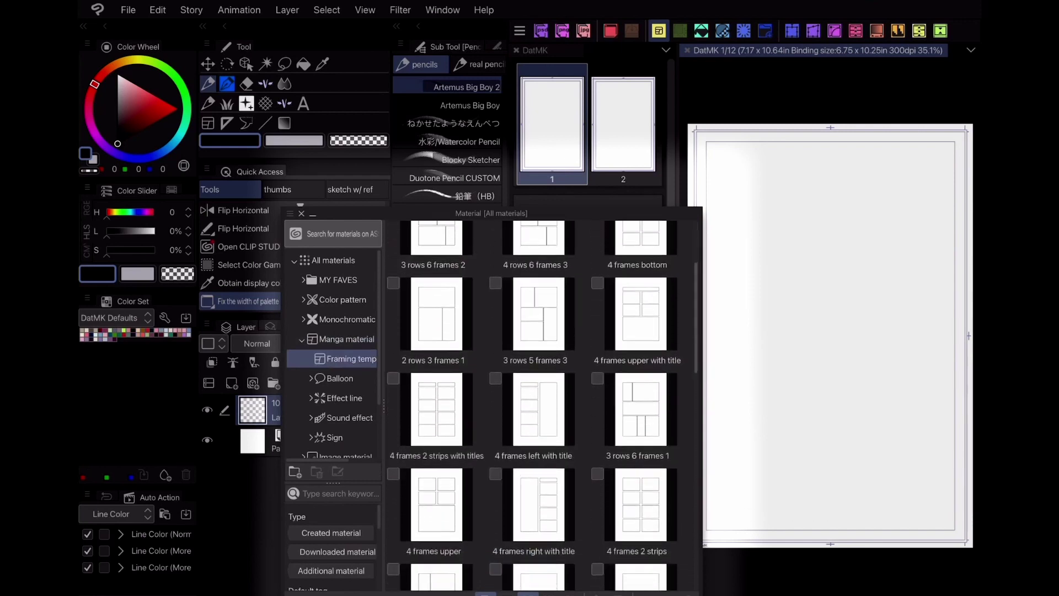
scroll(543, 400, down, 6)
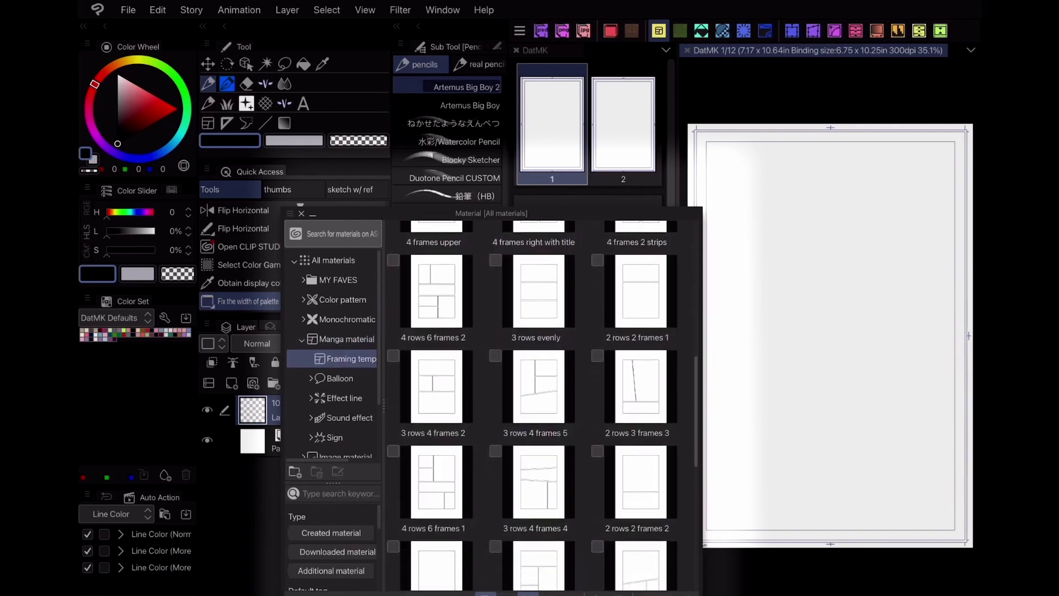
scroll(543, 400, down, 5)
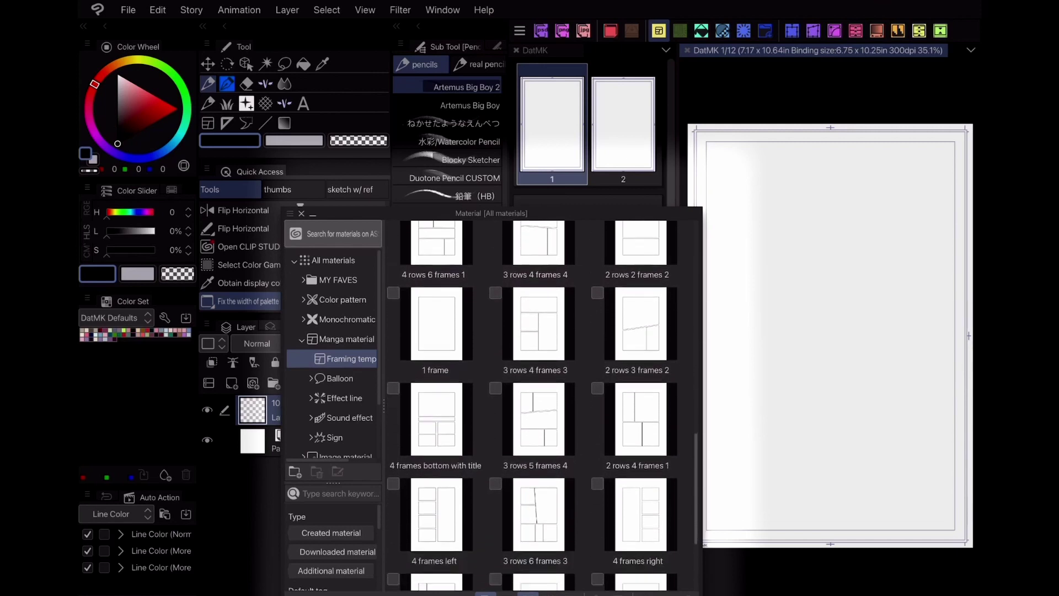
scroll(542, 405, down, 1)
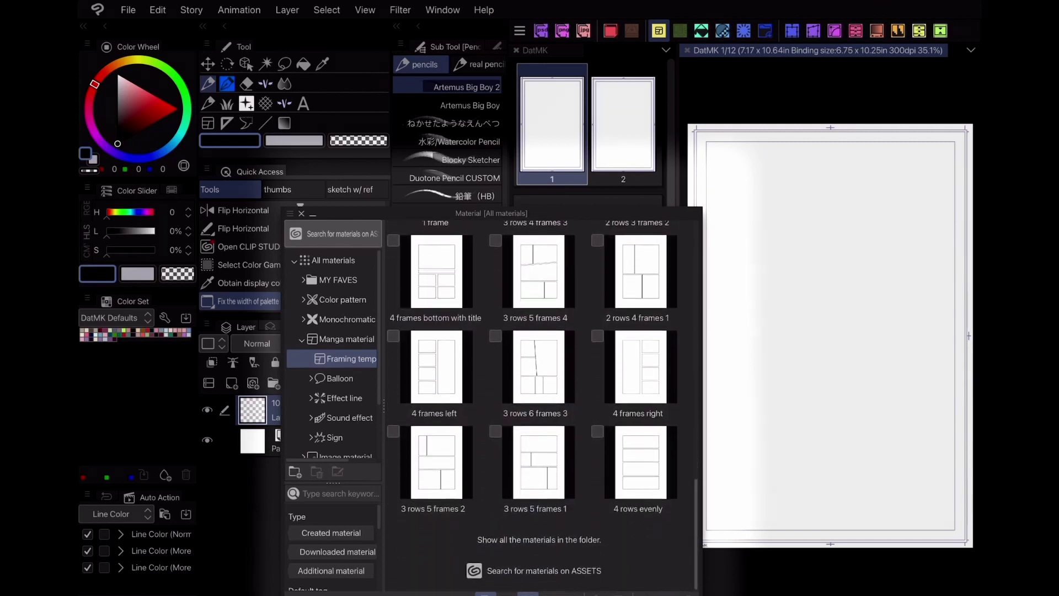
drag(436, 477, 728, 485)
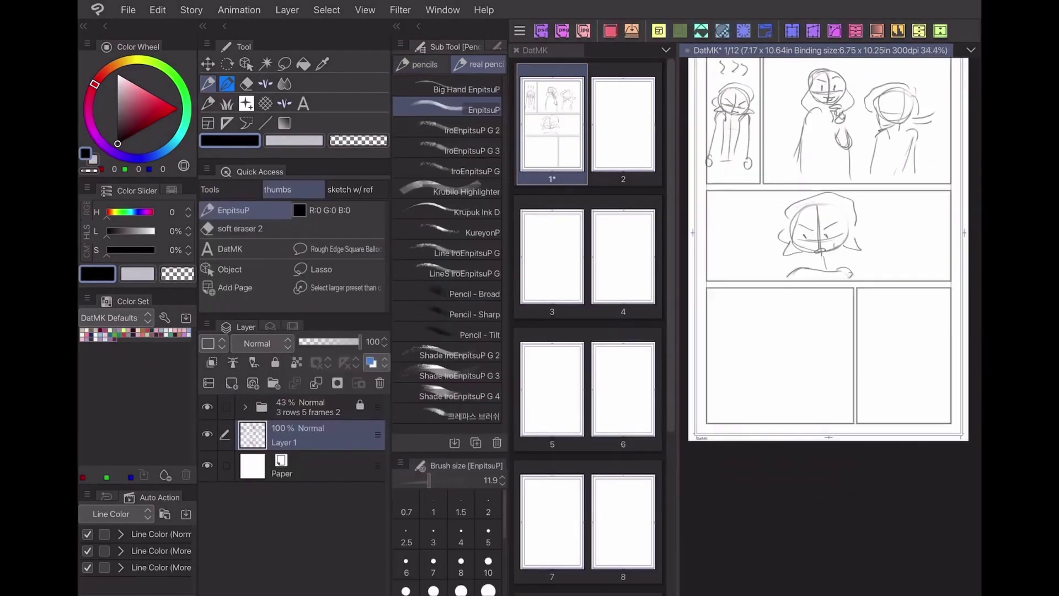
Sketch a tall frame and a lower wide frame over the template's bottom row on Layer 2 with the EnpitsuP pencil
mouse_move(711, 275)
mouse_down()
mouse_move(803, 275)
mouse_move(710, 425)
mouse_up()
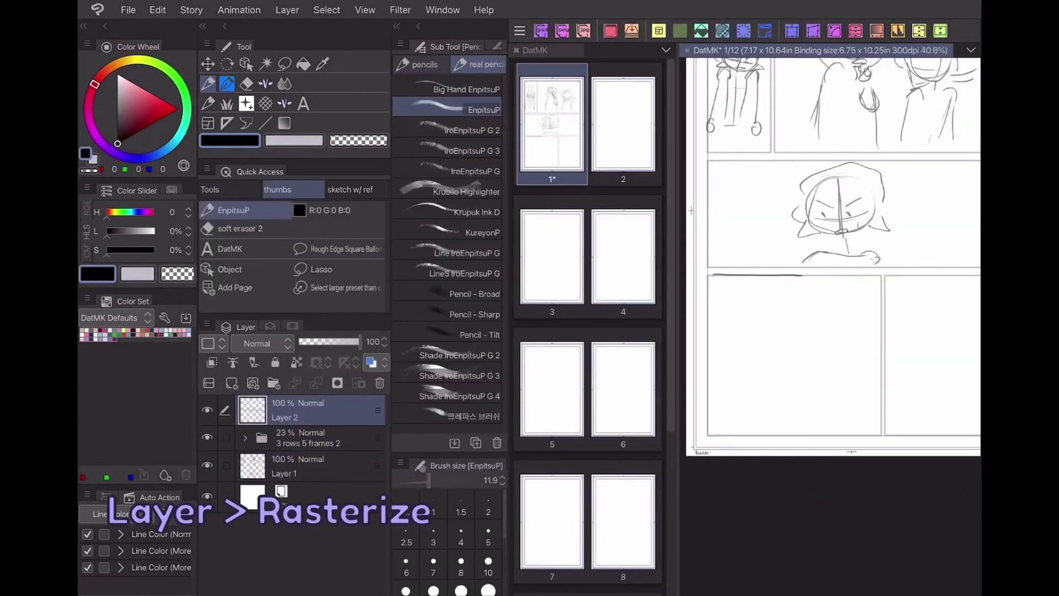
drag(798, 276, 799, 439)
drag(711, 423, 799, 439)
scroll(830, 256, down, 2)
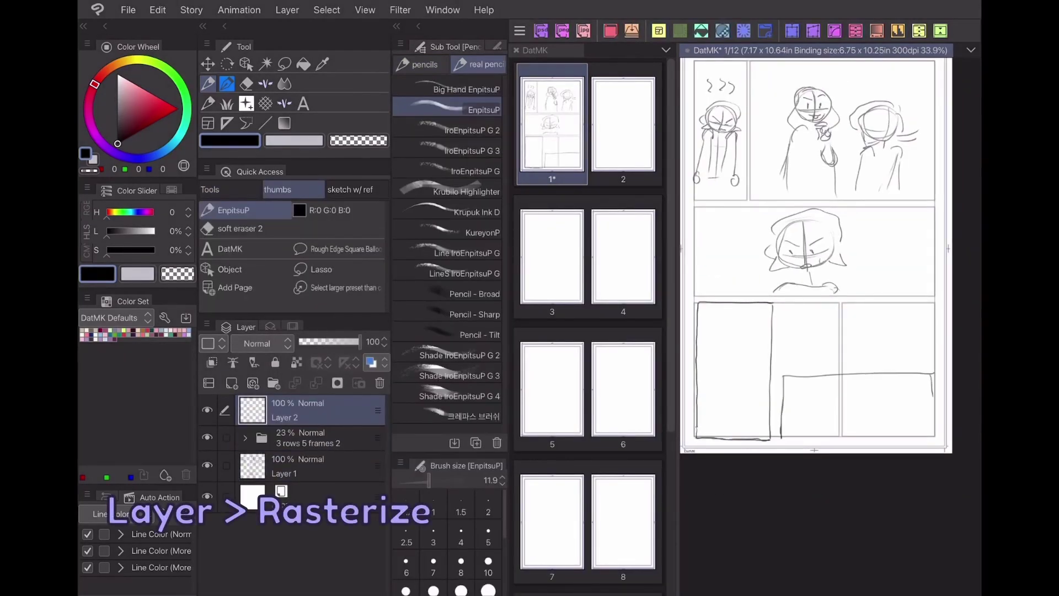
drag(931, 380, 932, 439)
drag(787, 439, 934, 435)
Add a mask to the "3 rows 5 frames 2" folder and erase its bottom-row frame lines with soft eraser 2
click(309, 438)
click(338, 383)
click(240, 228)
drag(839, 303, 782, 302)
drag(841, 428, 841, 336)
mouse_move(845, 302)
mouse_down()
mouse_move(929, 308)
mouse_move(934, 414)
mouse_up()
drag(789, 441, 858, 433)
Lower the opacity of Layer 2 to 58%
click(309, 410)
drag(360, 341, 334, 341)
Sketch a head with facial guidelines, eyes and brows on Layer 1, above the wide bottom frame
click(308, 472)
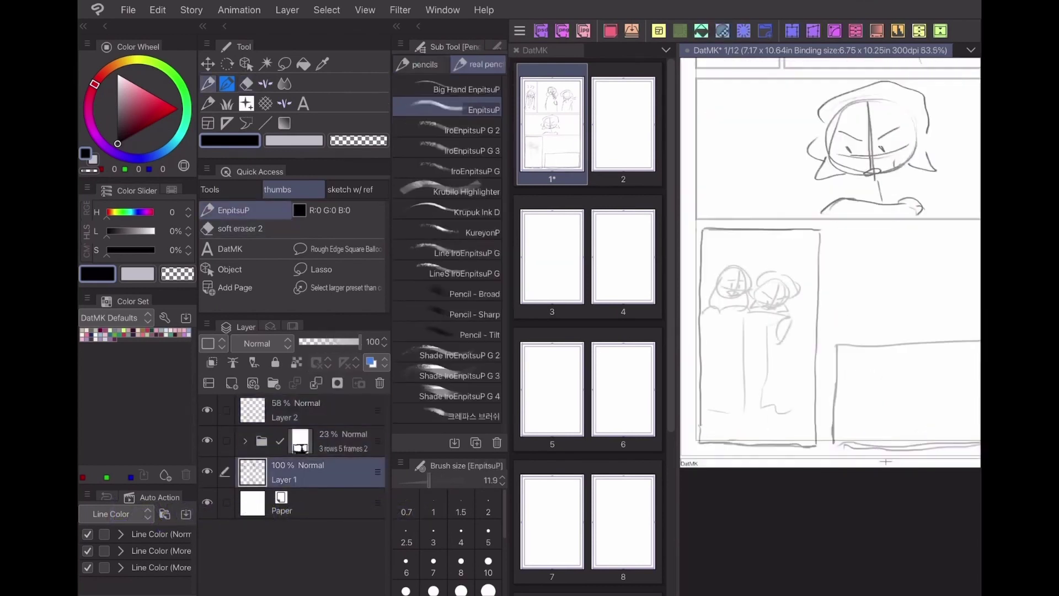
scroll(830, 256, down, 3)
drag(827, 255, 838, 293)
scroll(849, 289, up, 3)
drag(787, 248, 806, 267)
drag(824, 269, 842, 264)
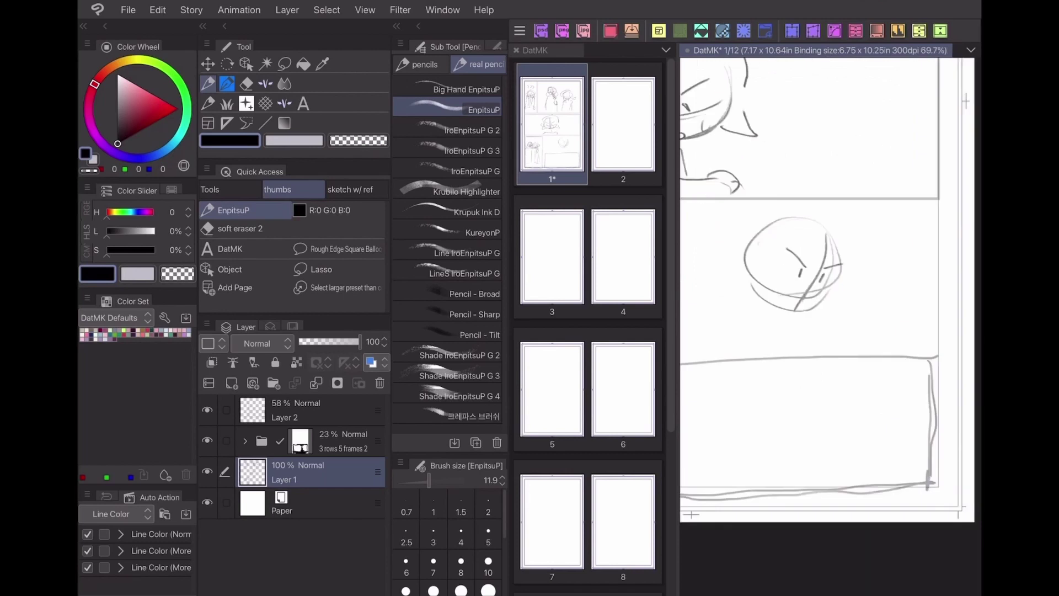
Add the hair, ear and shoulders to the head sketched above the wide bottom frame
drag(791, 297, 812, 300)
drag(749, 273, 751, 293)
mouse_move(781, 210)
mouse_down()
mouse_move(749, 234)
mouse_move(845, 224)
mouse_up()
drag(848, 219, 860, 280)
drag(792, 281, 781, 286)
drag(796, 313, 788, 323)
scroll(830, 276, down, 2)
drag(748, 250, 765, 337)
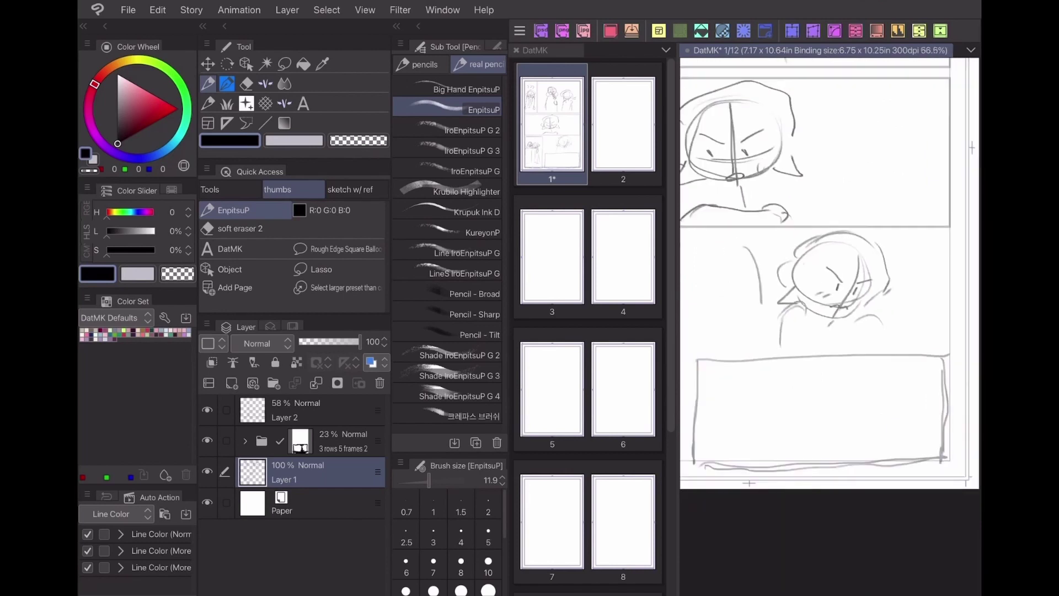
Sketch the hands inside the wide frame in the page's bottom row
scroll(830, 265, down, 3)
scroll(830, 265, up, 5)
drag(773, 227, 804, 277)
drag(763, 293, 804, 277)
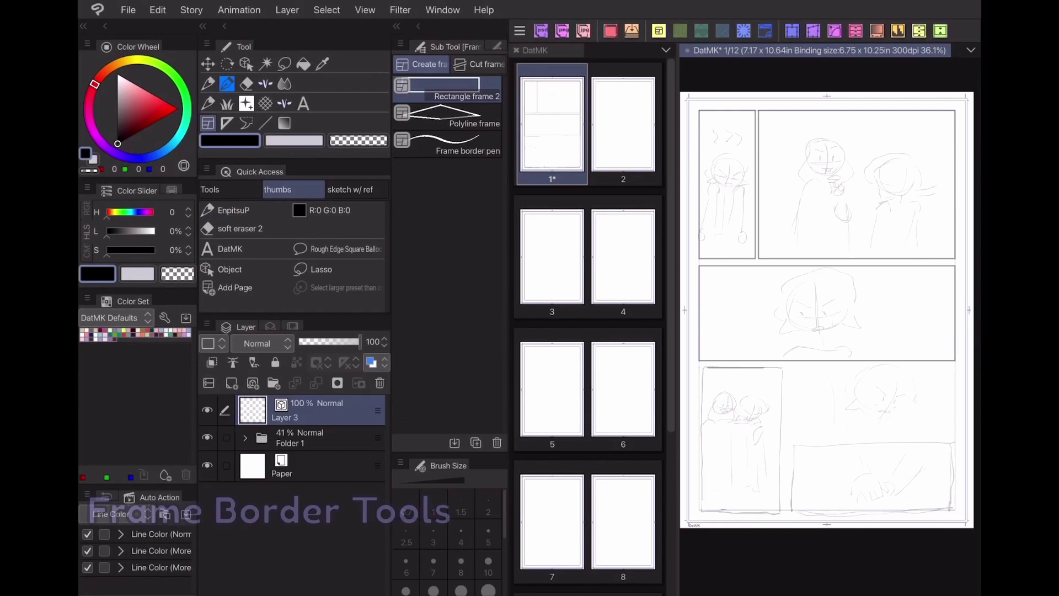
Create rectangle frames over the top row, the middle row, the tall bottom-row panel and the wide bottom-row panel
drag(699, 110, 956, 258)
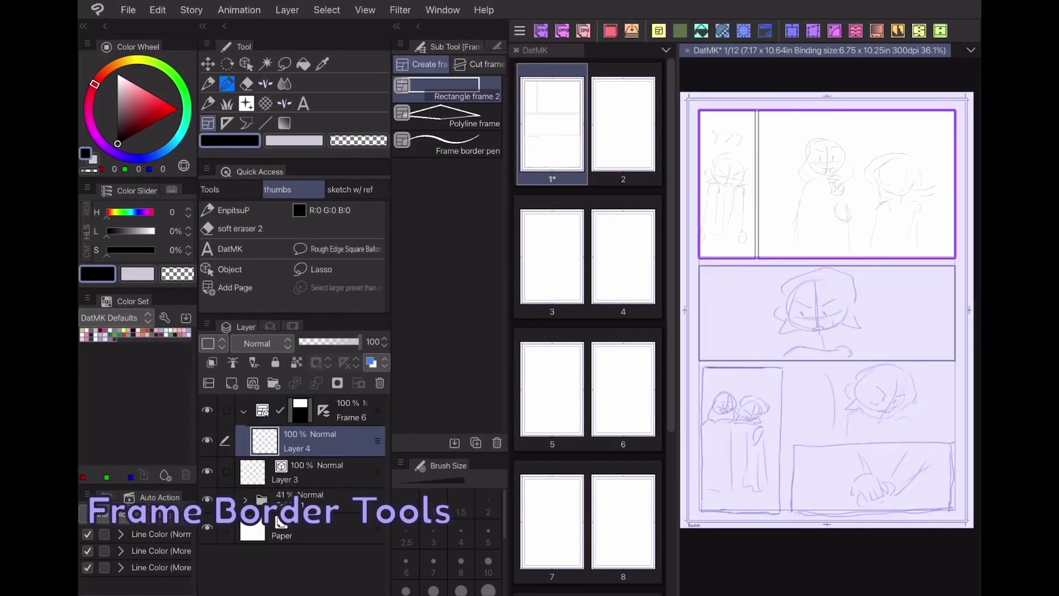
drag(699, 361, 956, 266)
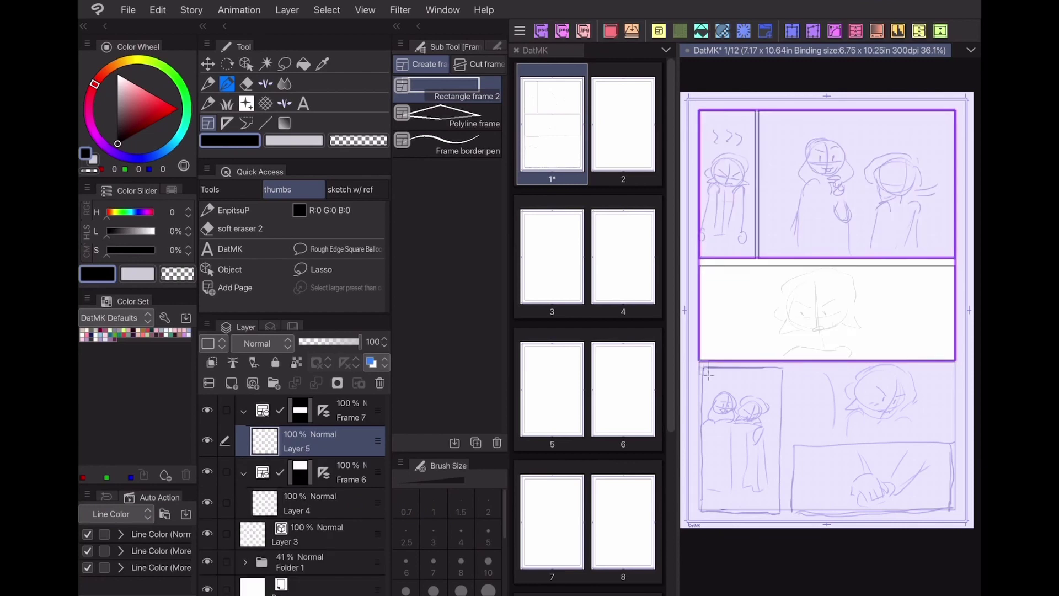
drag(700, 365, 780, 510)
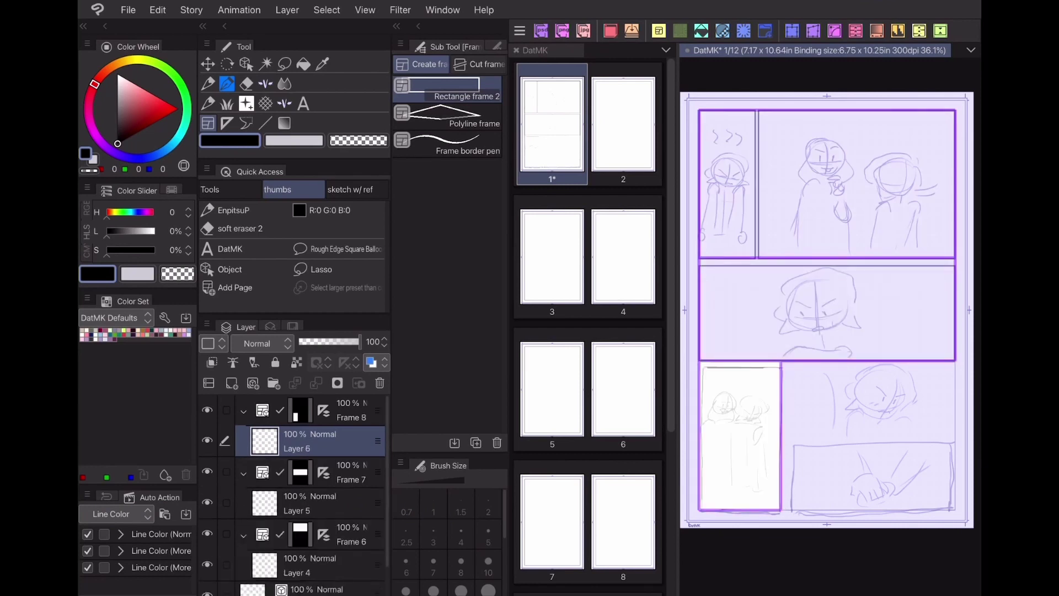
drag(951, 505, 785, 438)
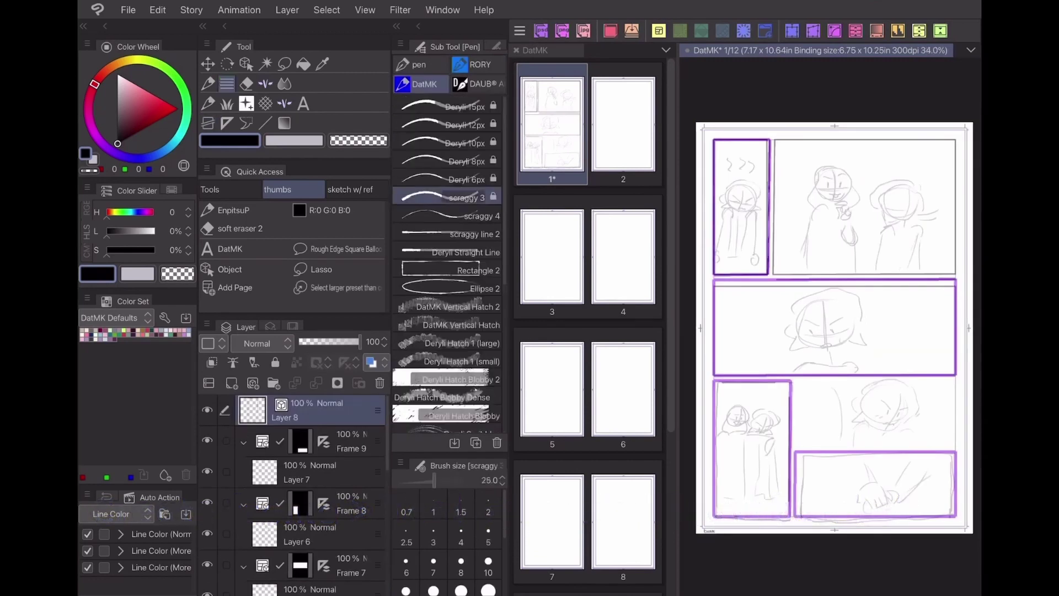
Ink the borders of the tall and wide bottom-row panels on Layer 8 with the scraggy 3 pen
drag(834, 328, 820, 325)
mouse_move(700, 379)
mouse_down()
mouse_move(776, 378)
mouse_move(700, 513)
mouse_up()
drag(777, 378, 776, 513)
mouse_move(781, 449)
mouse_down()
mouse_move(781, 513)
mouse_move(941, 449)
mouse_up()
drag(941, 449, 941, 513)
drag(781, 513, 941, 513)
Turn off the rulers of the Frame 9, Frame 8, Frame 7 and Frame 6 folders
shift+click(323, 441)
shift+click(324, 503)
shift+click(324, 565)
scroll(309, 497, down, 3)
shift+click(324, 490)
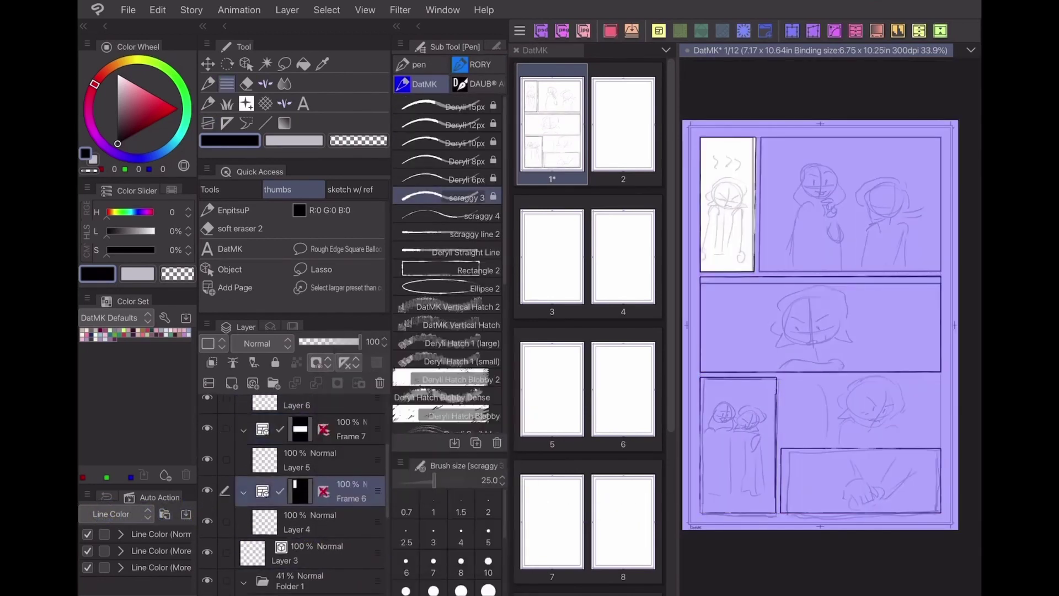
Collapse the frame folders and delete Layer 3 beneath them
click(244, 430)
click(243, 460)
scroll(308, 497, up, 3)
click(246, 471)
click(245, 410)
click(309, 525)
click(379, 383)
Expand the Frame 6 folder and toggle its visibility off and on to show its pencil drawing
click(253, 383)
click(207, 562)
click(246, 561)
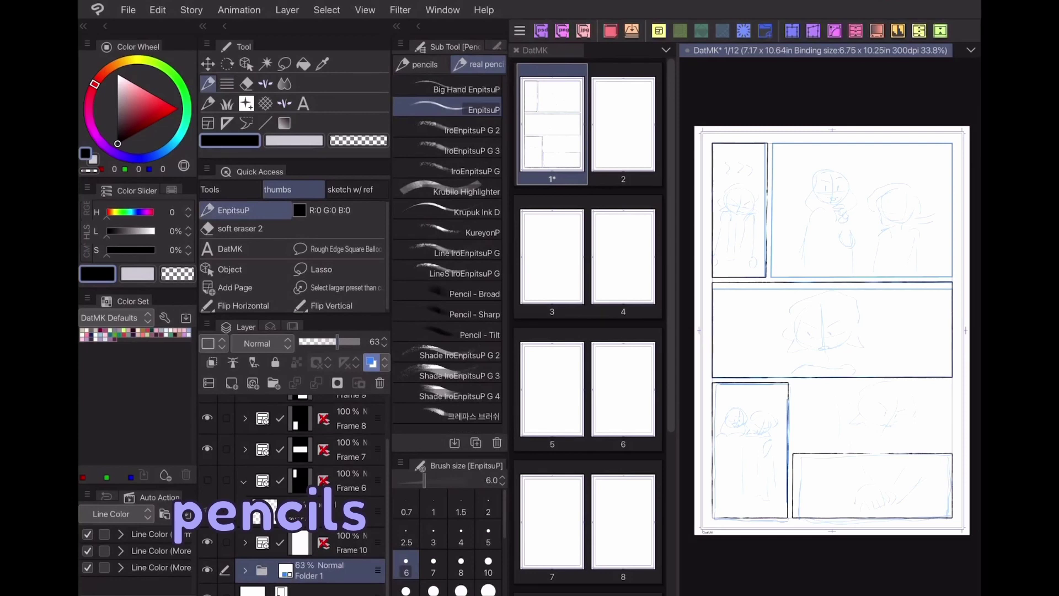
click(224, 480)
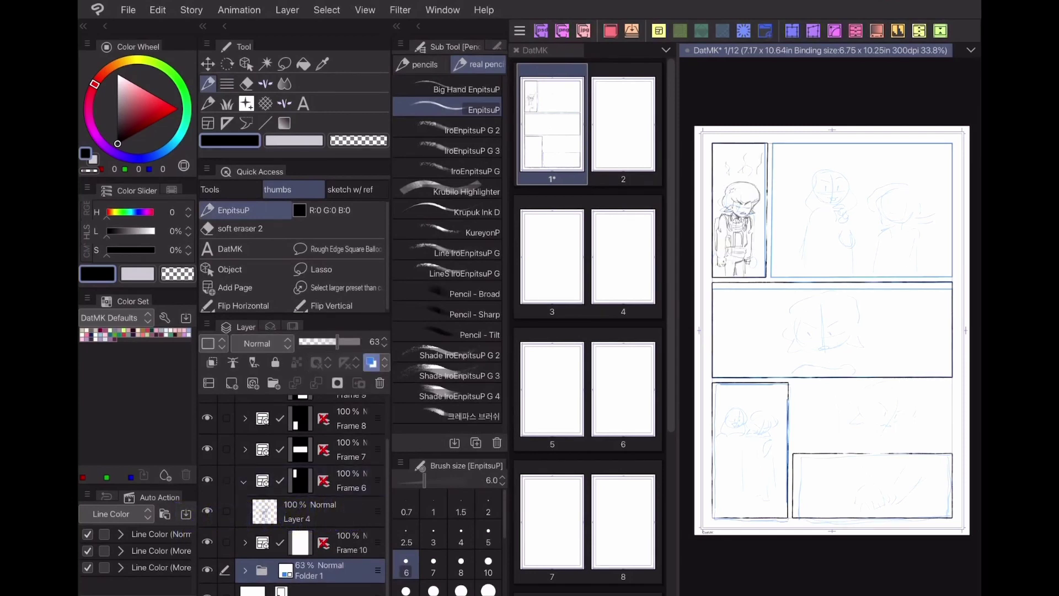
Lower the opacity of Folder 1 with the thumbnail sketches to 48%
drag(338, 342, 328, 342)
scroll(830, 325, up, 5)
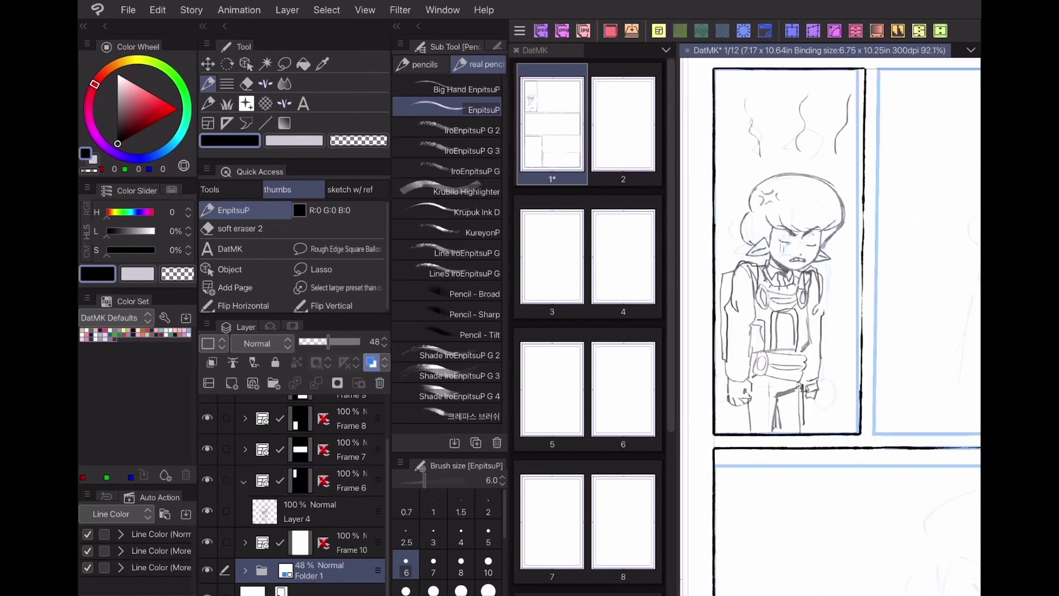
drag(838, 320, 820, 330)
Change the layer color of Folder 1 from blue to a light cyan
click(384, 362)
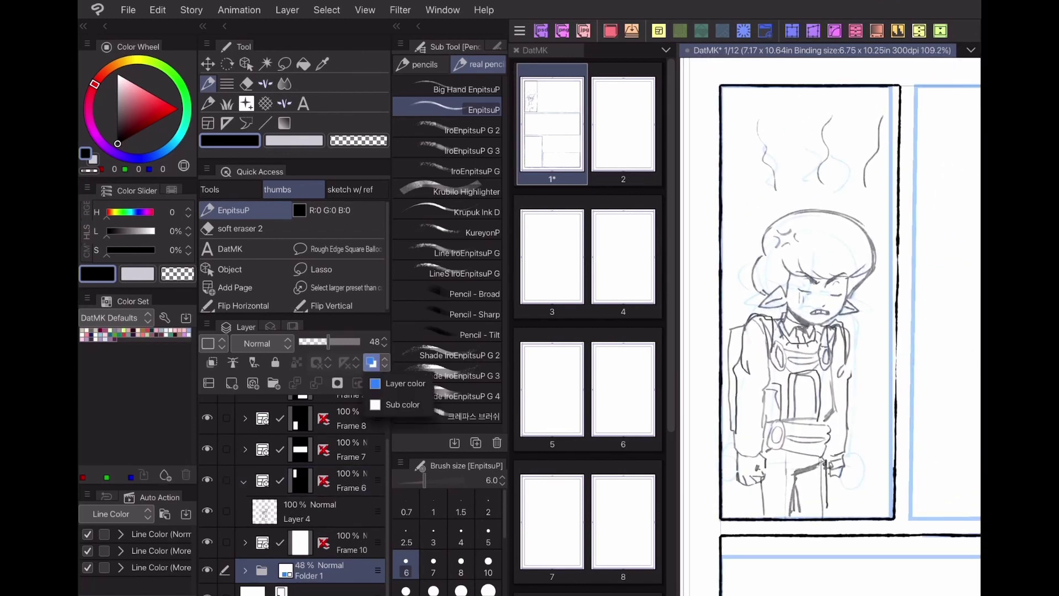
click(404, 383)
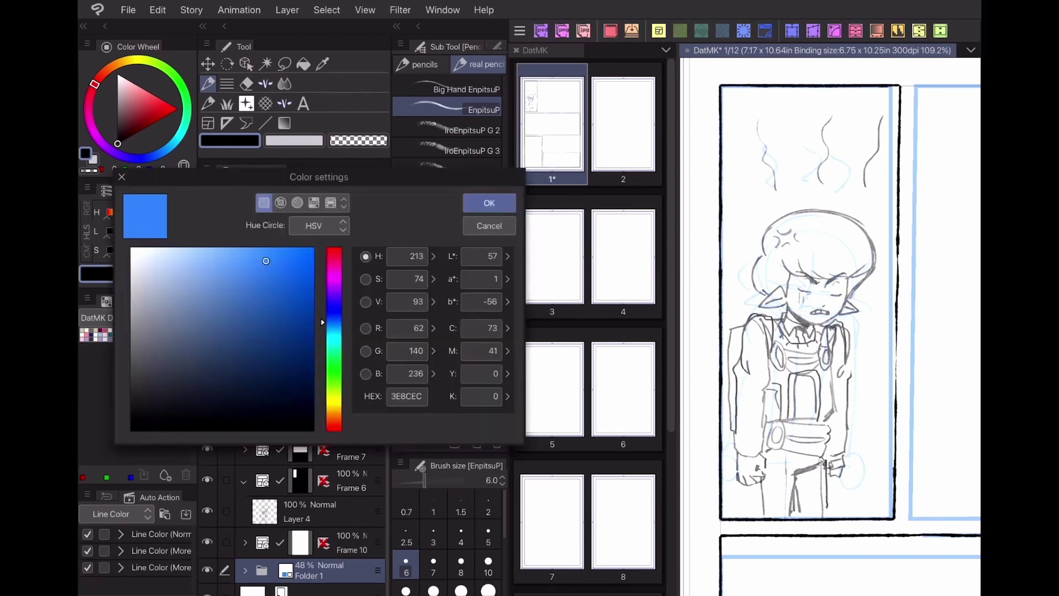
drag(334, 322, 334, 295)
drag(266, 260, 214, 259)
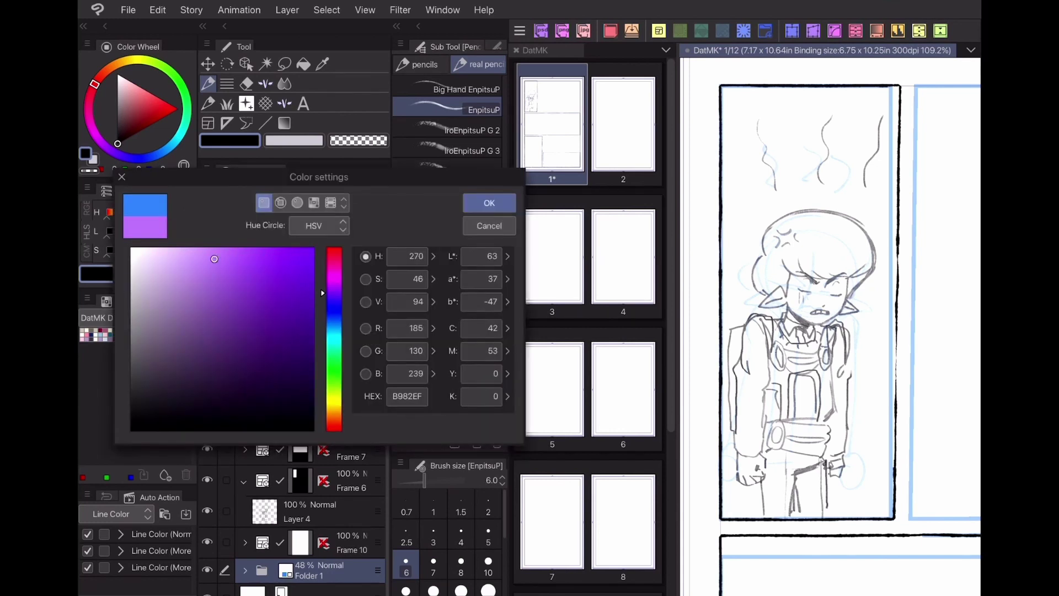
drag(334, 293, 334, 334)
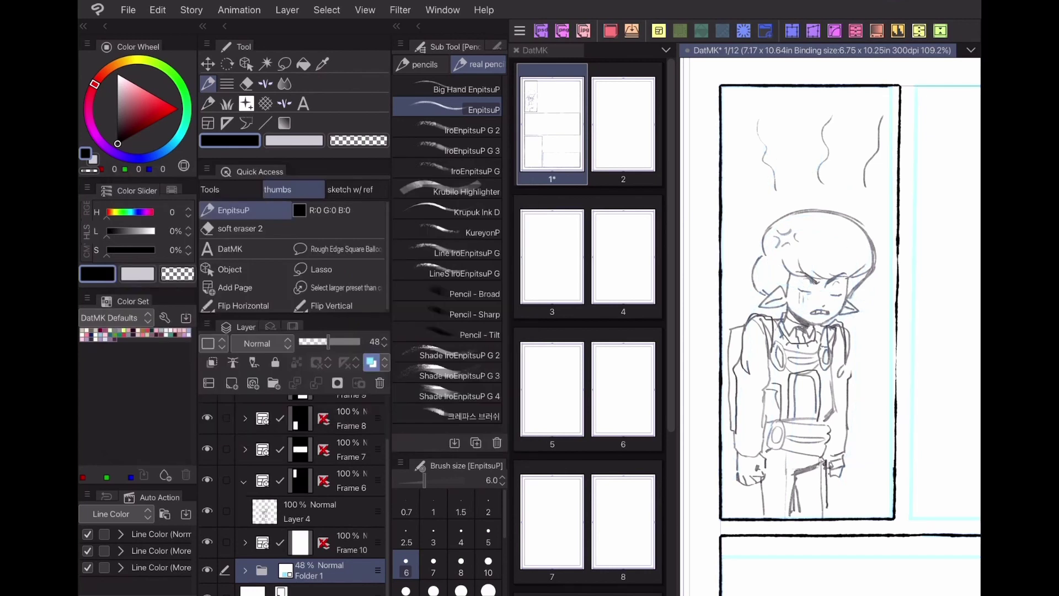
Pencil the neck and ruffled collar of the character in the wide middle frame on Layer 11
scroll(827, 331, up, 5)
drag(790, 401, 885, 436)
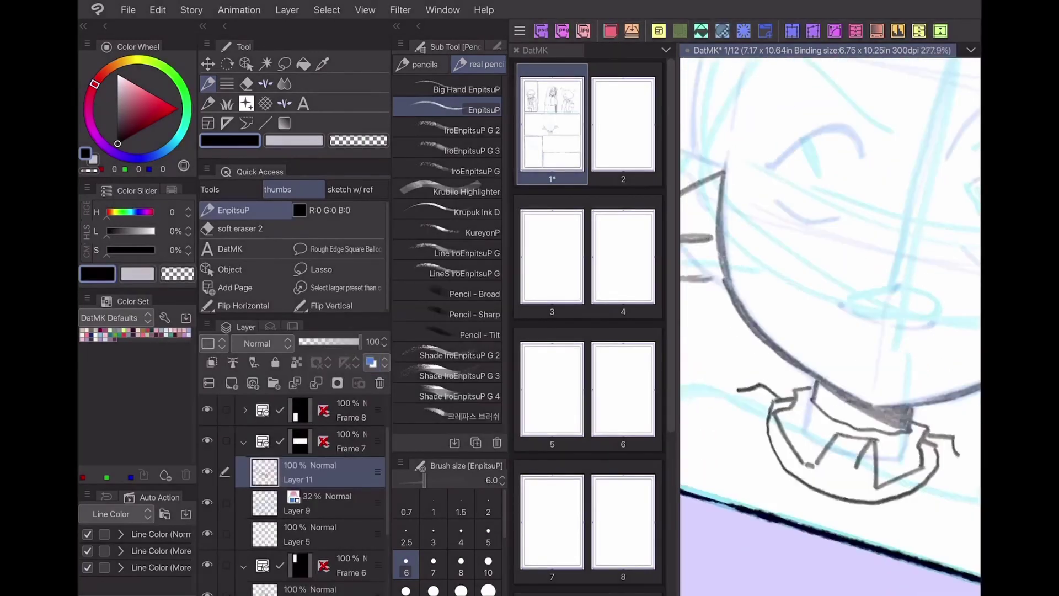
scroll(830, 331, down, 4)
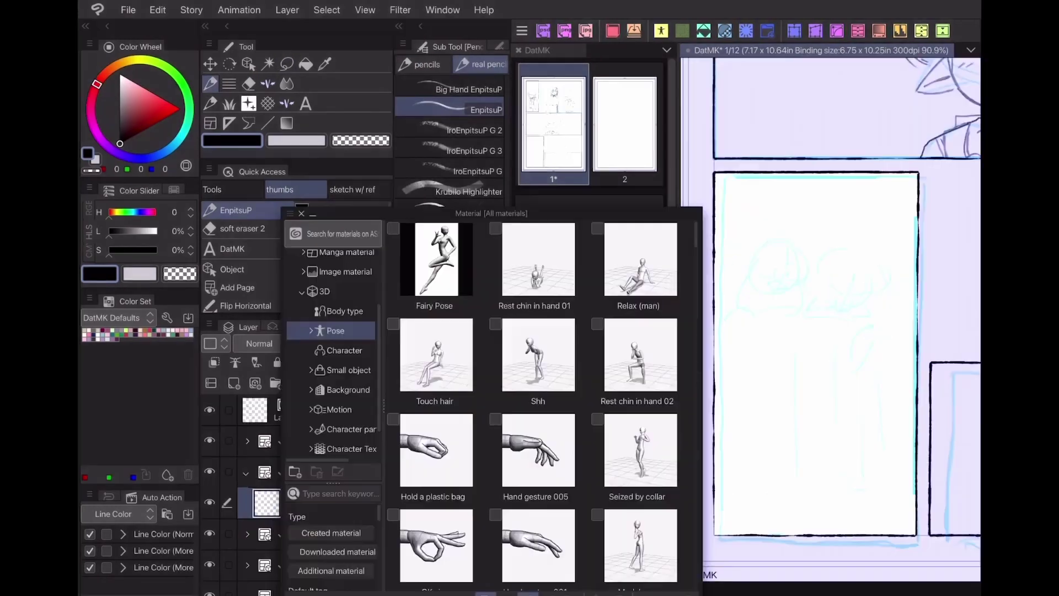
Browse the 3D pose materials and place the Thinking pose in the tall bottom-row frame
click(313, 214)
click(312, 214)
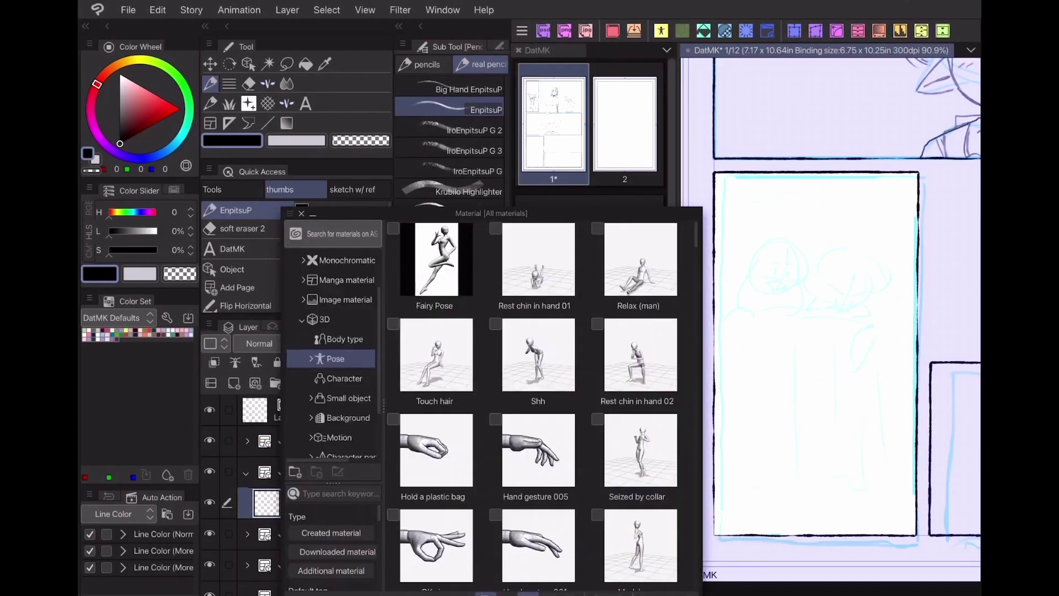
drag(491, 213, 583, 108)
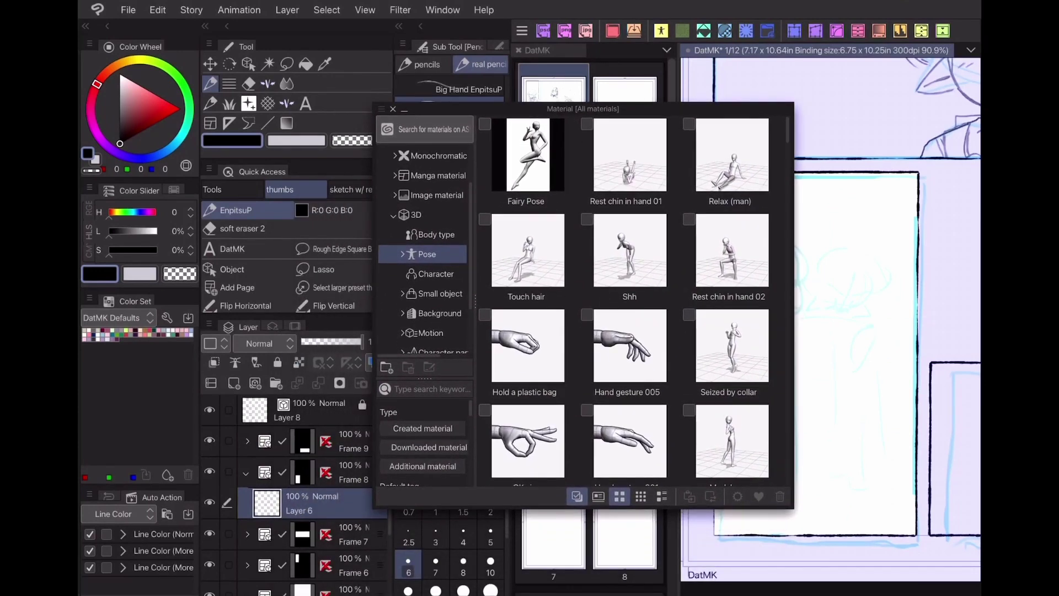
scroll(628, 301, down, 10)
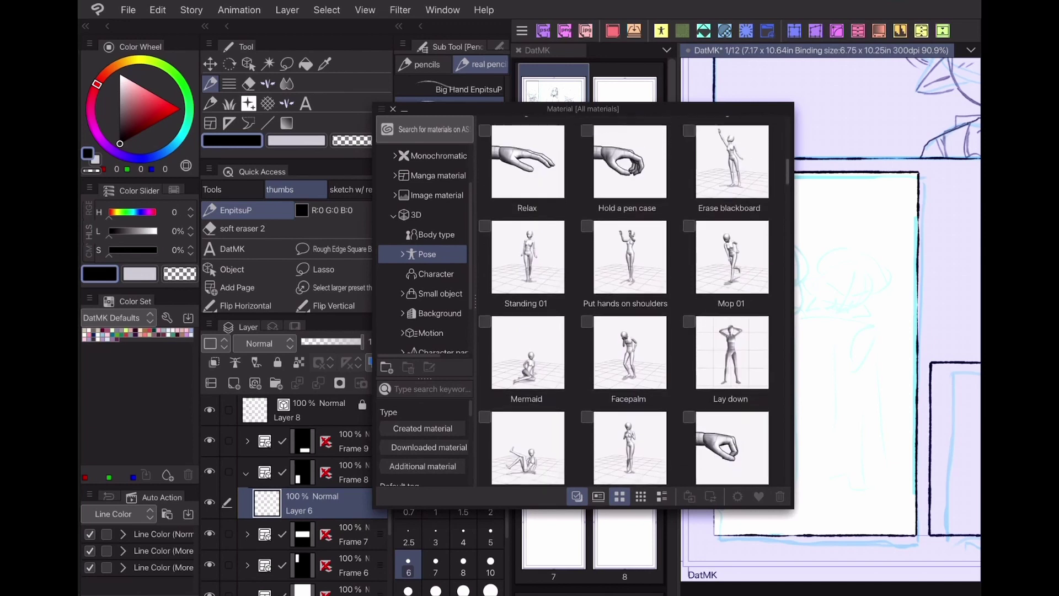
scroll(628, 301, down, 5)
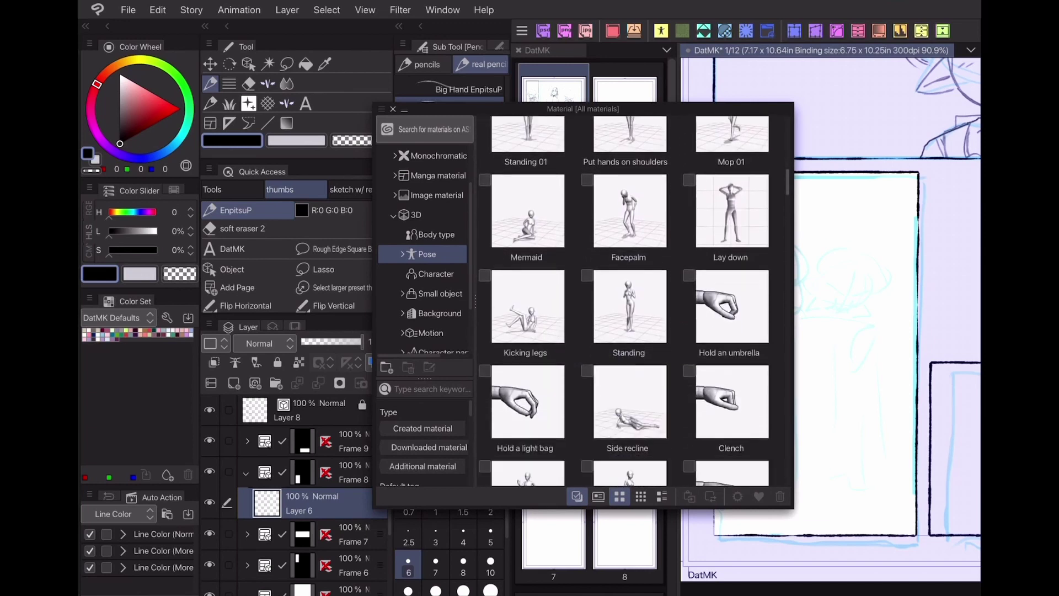
scroll(629, 301, down, 5)
scroll(629, 300, down, 8)
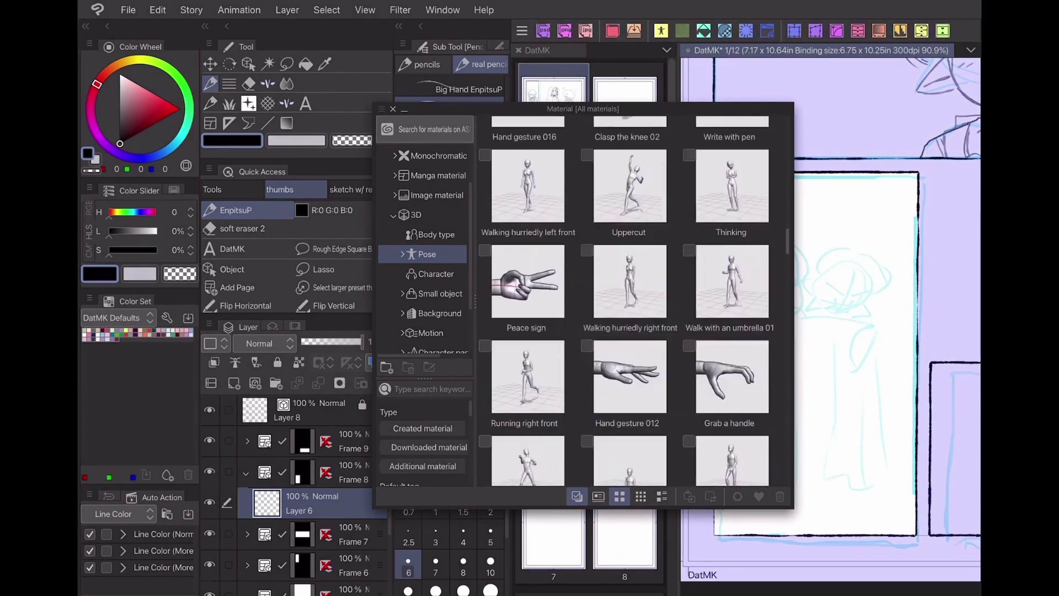
drag(731, 186, 657, 194)
click(393, 109)
Position the Thinking 3D figure in the tall frame and pose it with one arm stretched out sideways
click(770, 331)
click(799, 271)
drag(817, 275, 924, 122)
drag(858, 274, 891, 292)
click(932, 275)
click(882, 262)
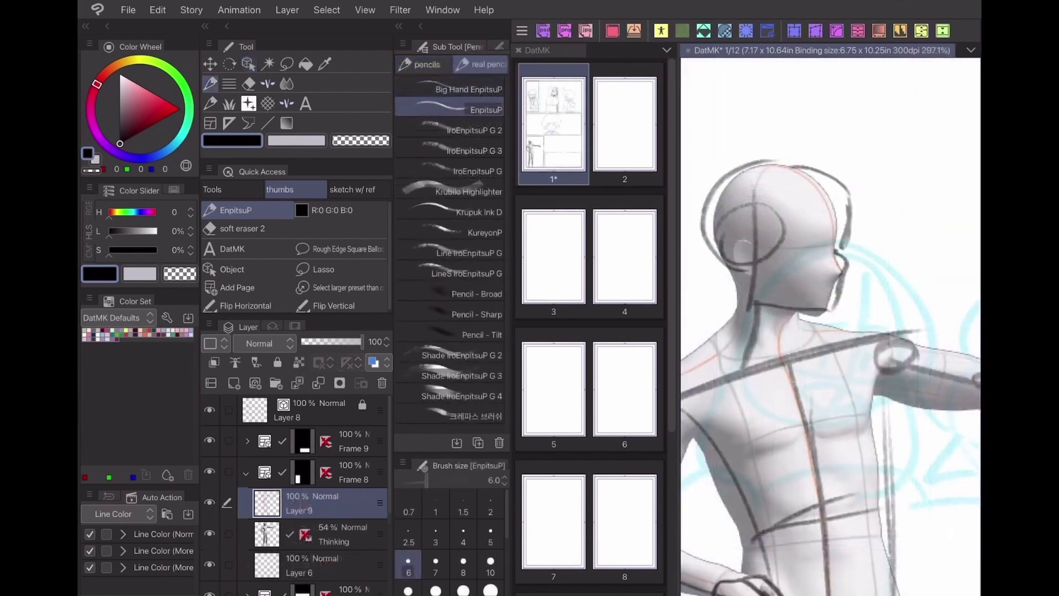
Delete the Thinking 3D figure layer from Frame 8, keeping the sketch traced over it
scroll(831, 326, down, 6)
click(333, 534)
click(382, 382)
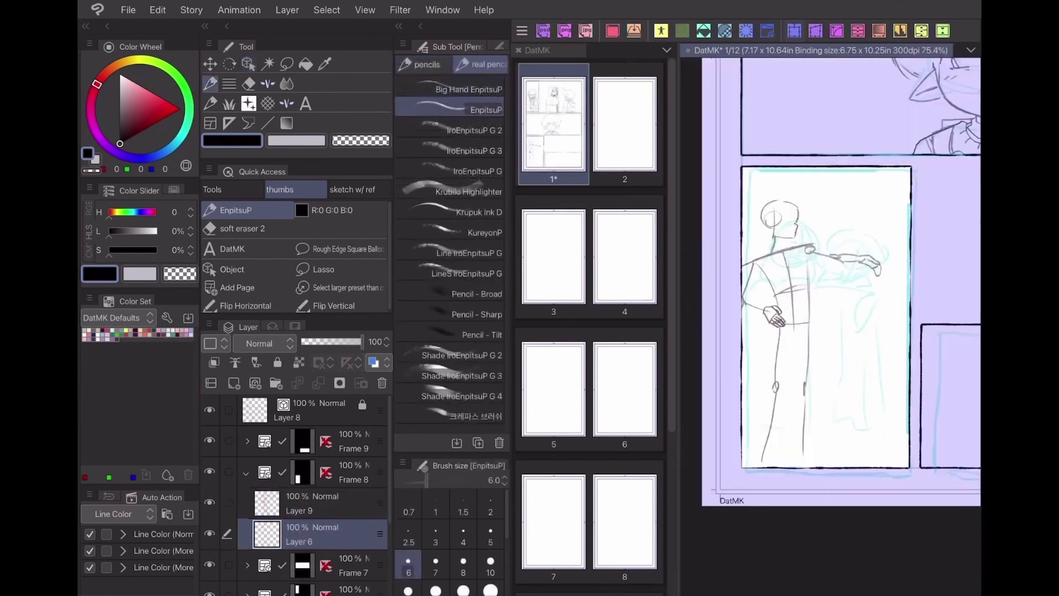
Shrink the traced pose on Layer 9 into the tall frame's upper corner, apply a layer color, and move Layer 6 above it
click(320, 503)
key(ctrl+t)
drag(745, 465, 822, 310)
click(863, 488)
click(374, 363)
drag(380, 534, 380, 491)
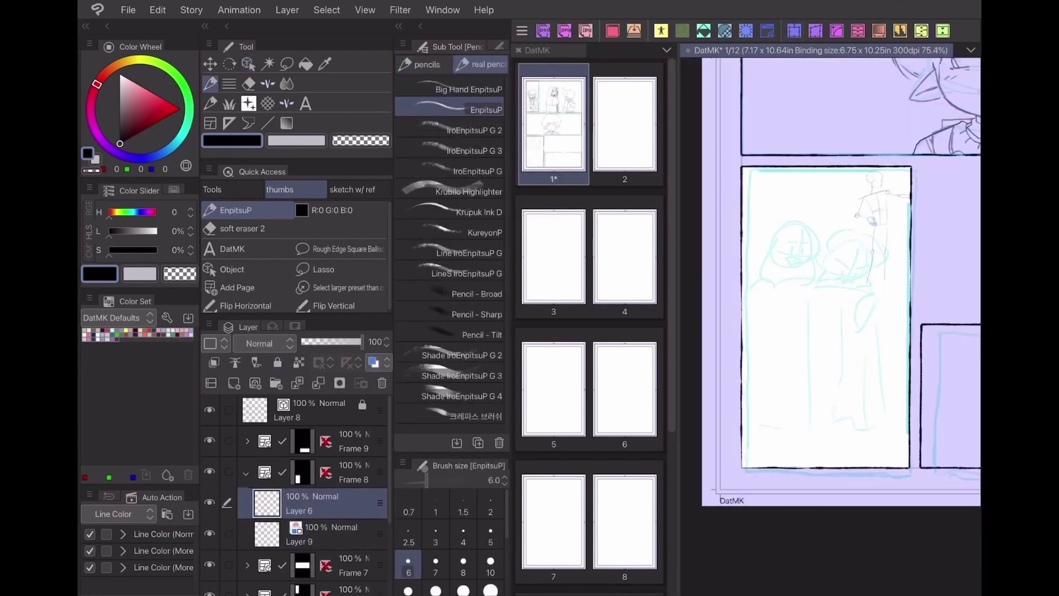
Pencil the neck, shoulder, torso and legs of the left figure in the tall frame on Layer 6
scroll(800, 323, up, 3)
drag(771, 239, 767, 267)
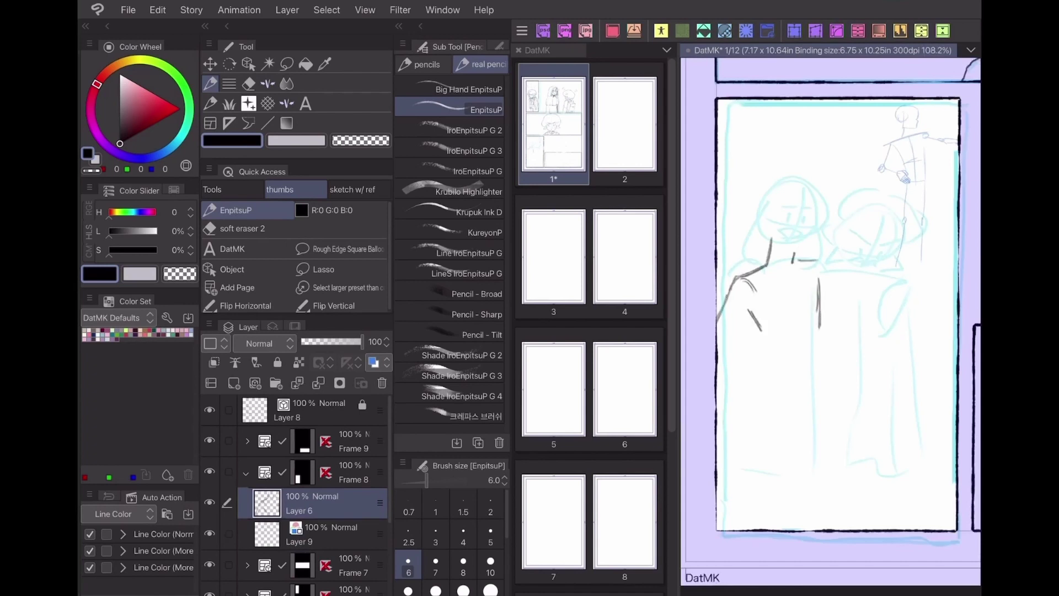
drag(763, 359, 743, 495)
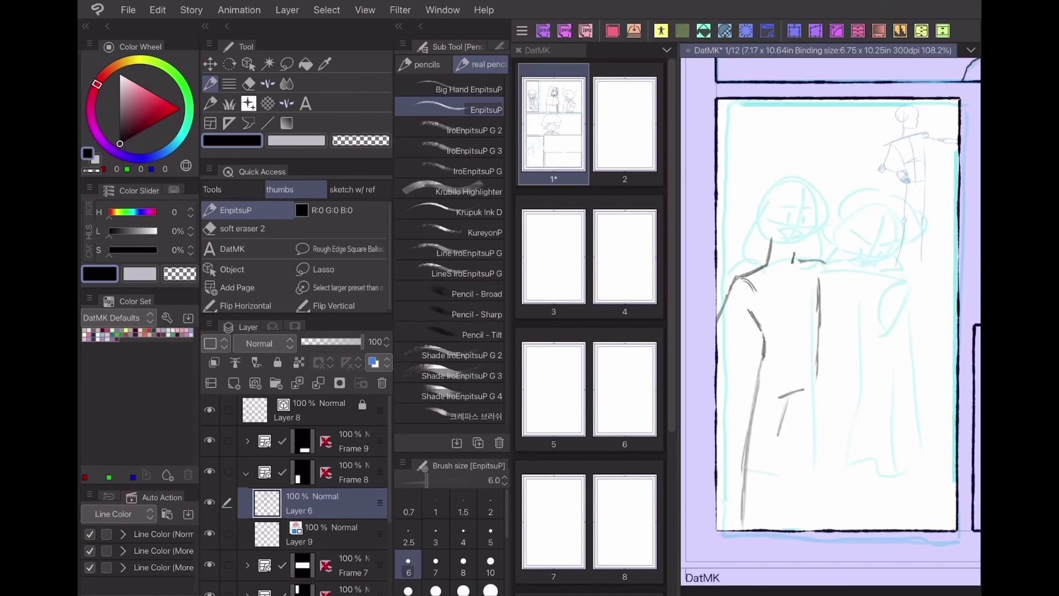
drag(787, 412, 757, 529)
drag(824, 383, 804, 531)
drag(795, 402, 778, 529)
drag(820, 391, 808, 506)
Pencil the left figure's outstretched arm across the second figure's shoulders in the tall frame
scroll(831, 322, up, 1)
drag(779, 256, 841, 256)
drag(776, 287, 841, 284)
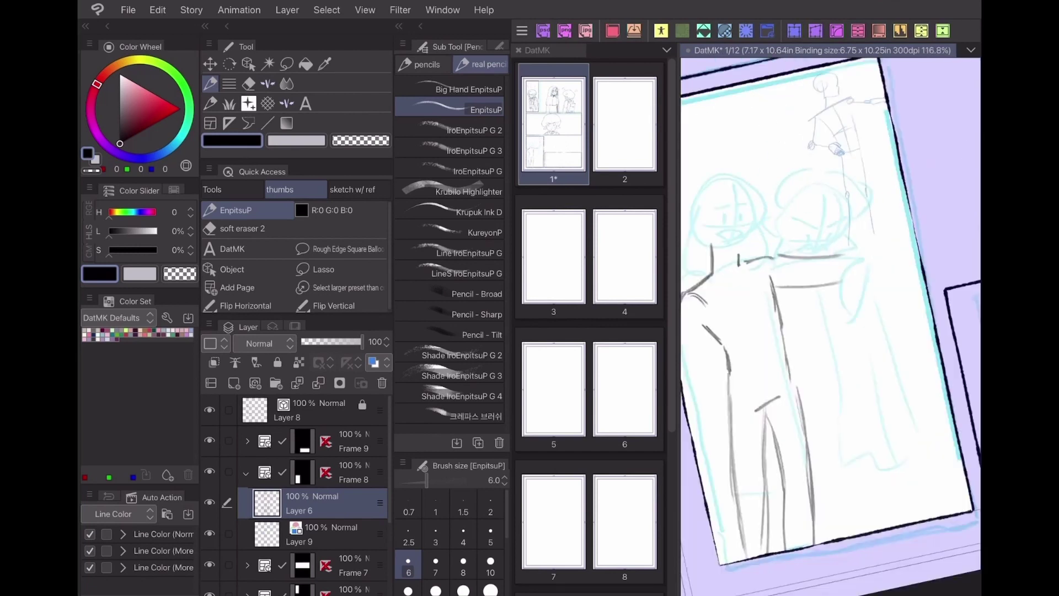
scroll(831, 326, up, 3)
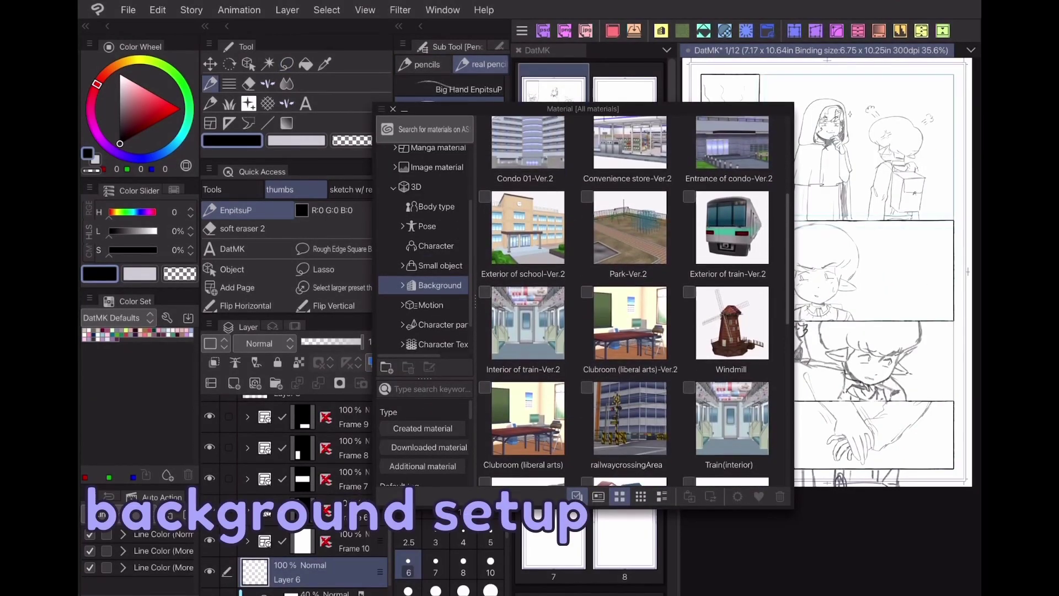
Browse the 3D background materials, place Park-Ver.2 on the page, and adjust its view behind the top-row characters
scroll(629, 304, down, 1)
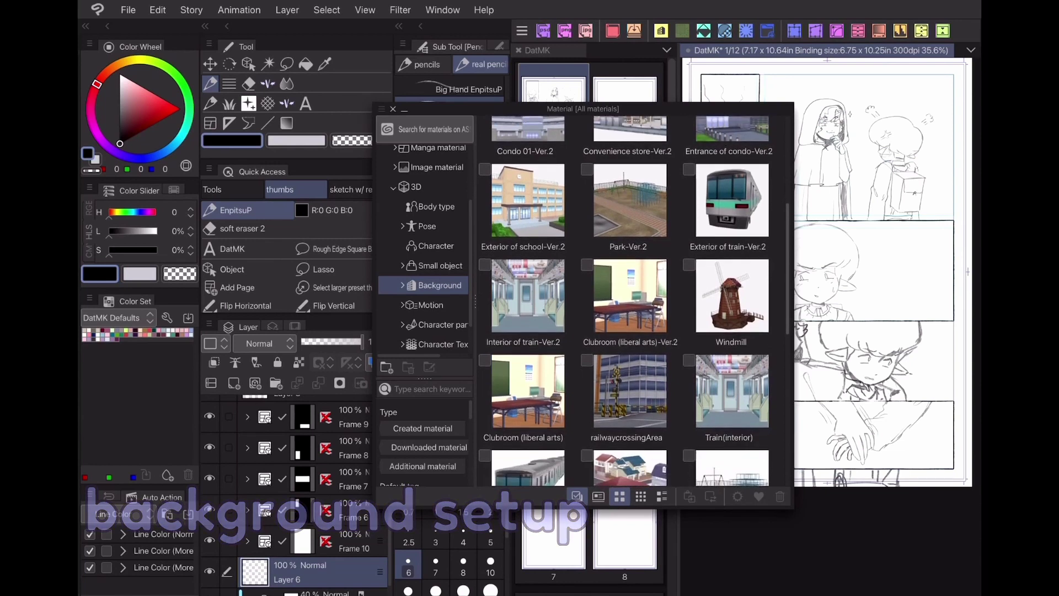
scroll(629, 301, down, 7)
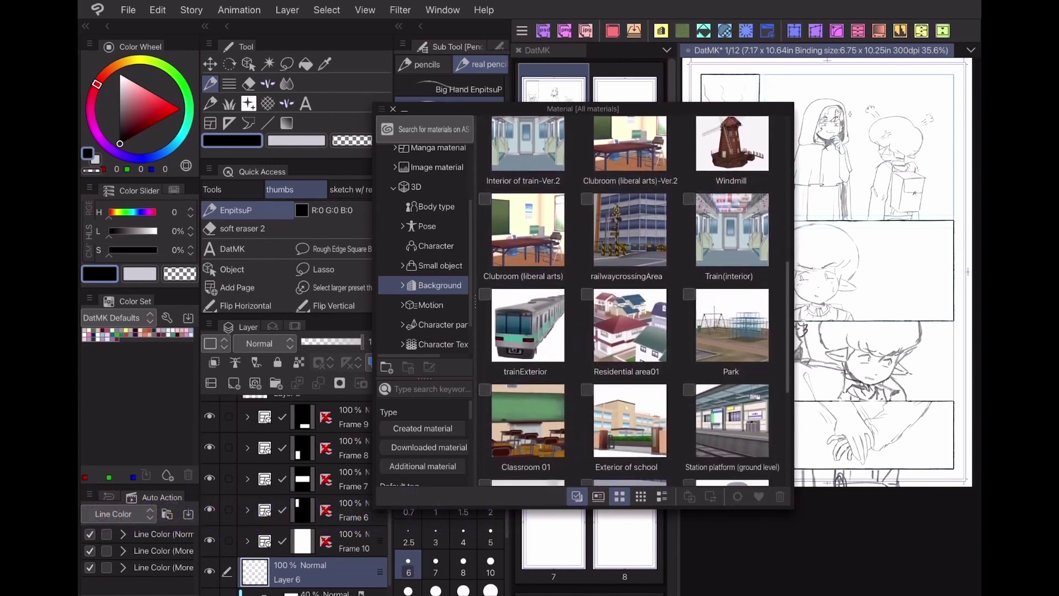
scroll(629, 300, down, 3)
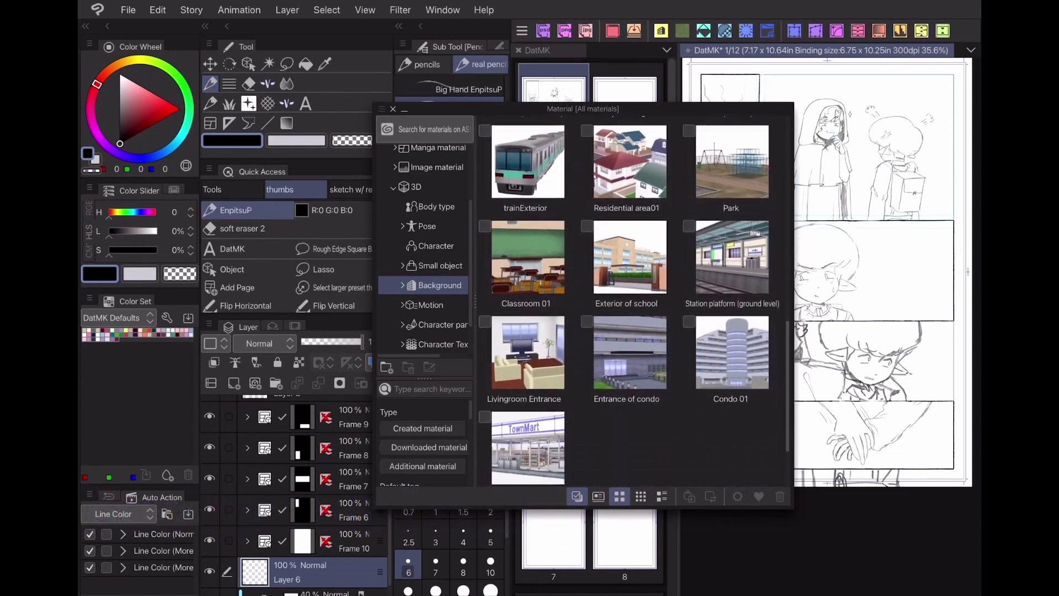
scroll(629, 301, down, 1)
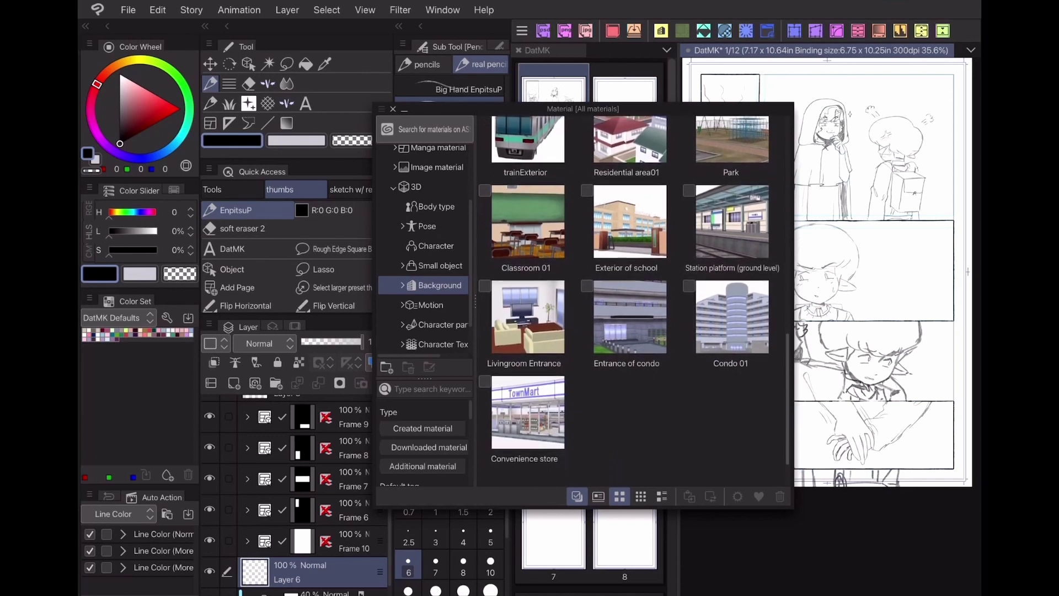
scroll(629, 300, up, 18)
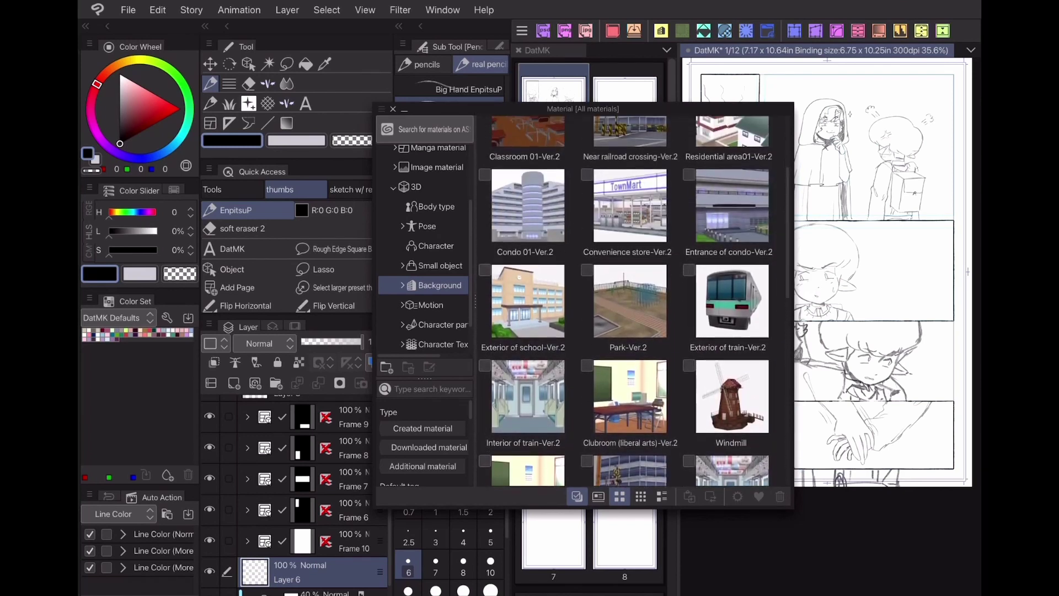
drag(629, 301, 868, 212)
mouse_move(730, 204)
mouse_down()
mouse_move(730, 91)
mouse_move(715, 119)
mouse_move(723, 130)
mouse_move(717, 94)
mouse_move(745, 93)
mouse_up()
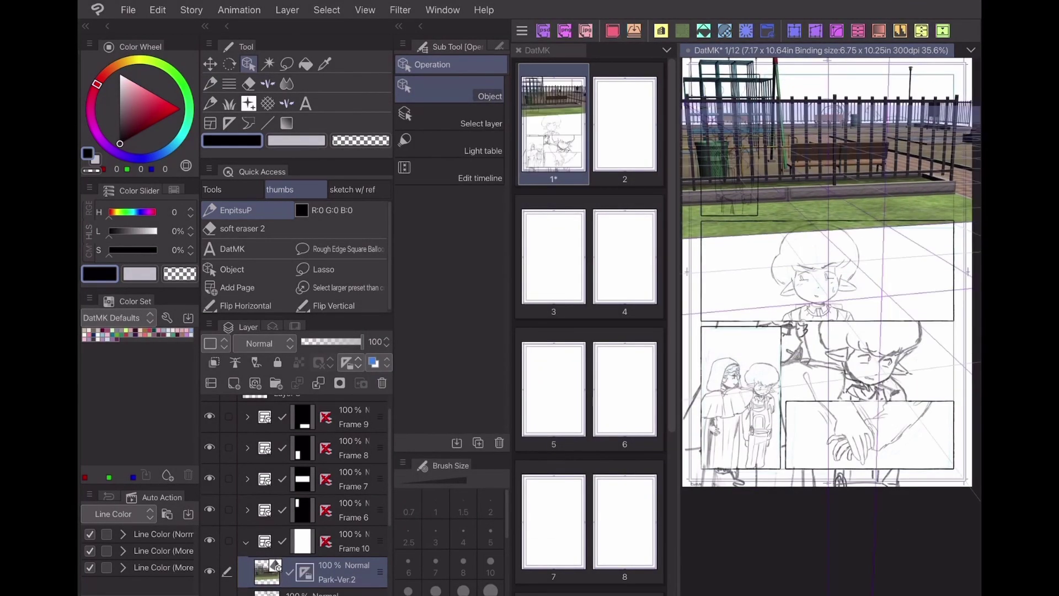
Lower the Park-Ver.2 layer's opacity to 32%, add a new raster layer in Frame 10, and rearrange the layer order
drag(362, 342, 321, 342)
click(234, 383)
click(331, 591)
scroll(331, 529, down, 2)
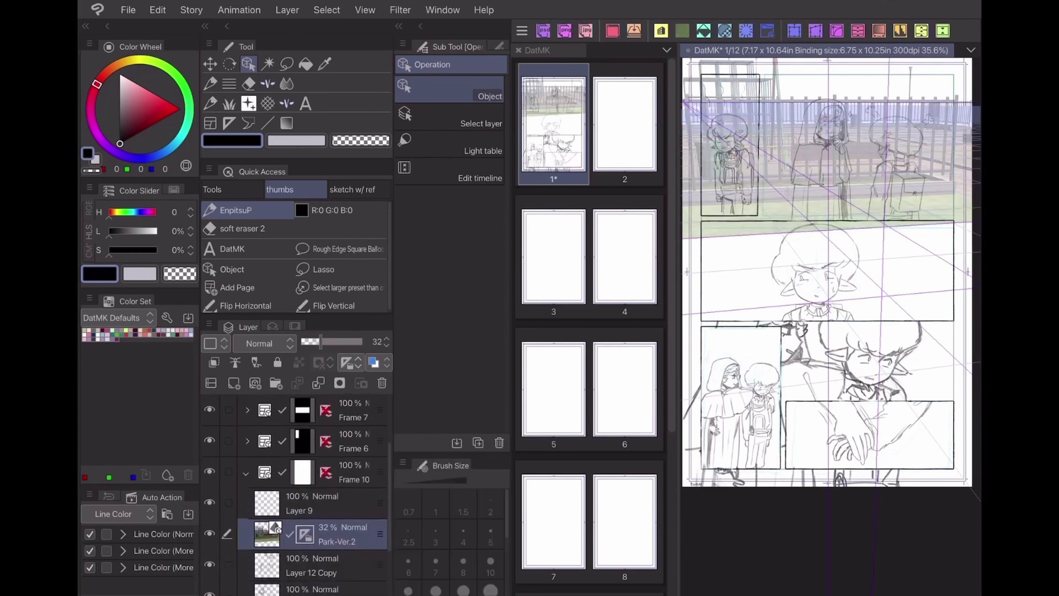
drag(379, 534, 379, 499)
click(309, 569)
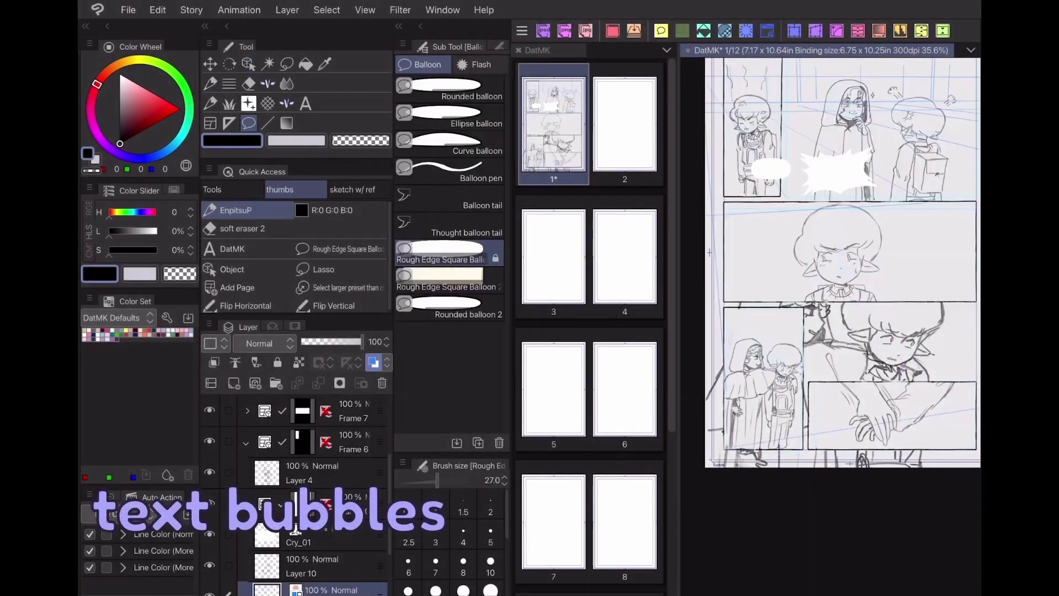
scroll(767, 271, up, 1)
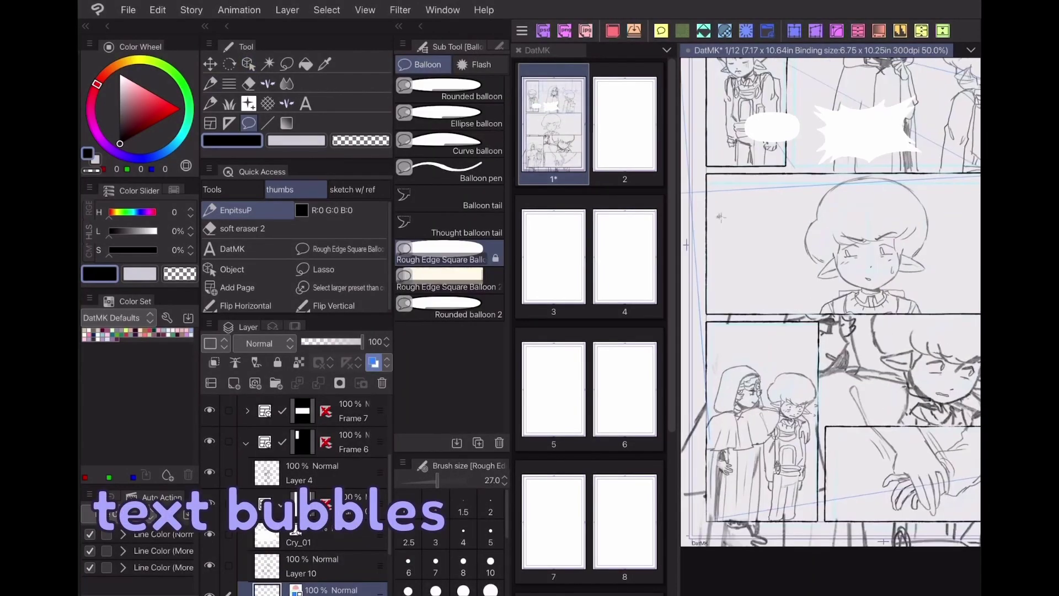
Draw two rough-edge square balloons at the left of the middle frame and one at its right, beside the character
click(769, 240)
drag(802, 297, 803, 299)
scroll(816, 276, down, 2)
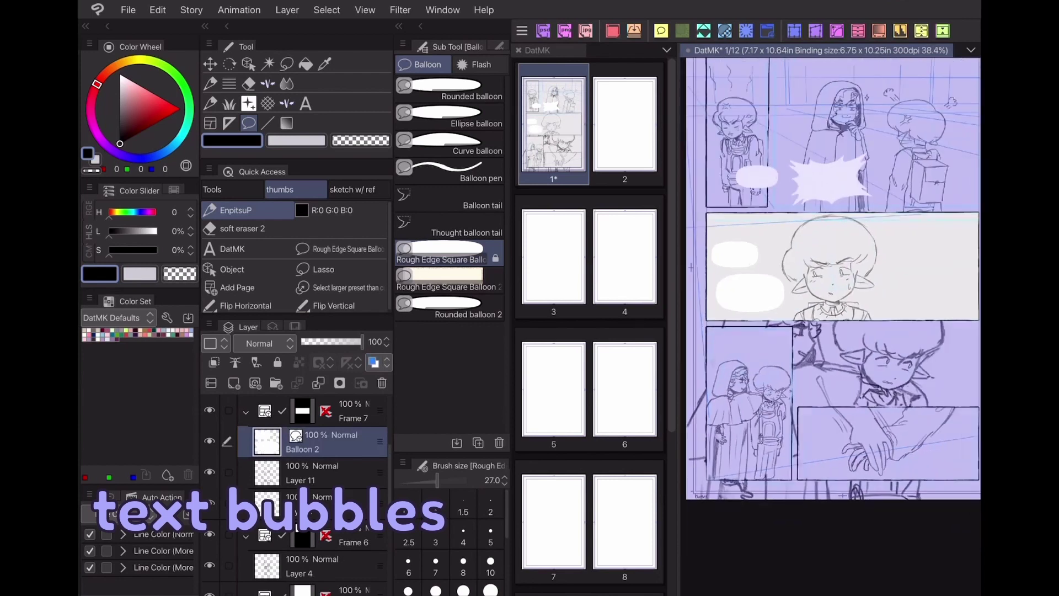
scroll(816, 276, up, 1)
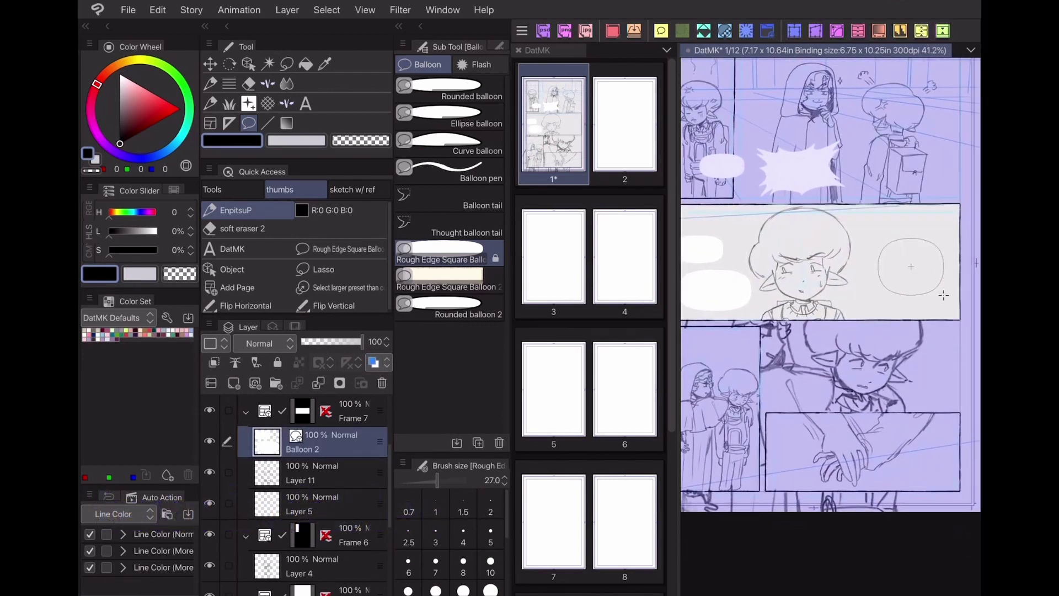
drag(943, 295, 946, 297)
scroll(827, 281, down, 2)
scroll(828, 281, up, 3)
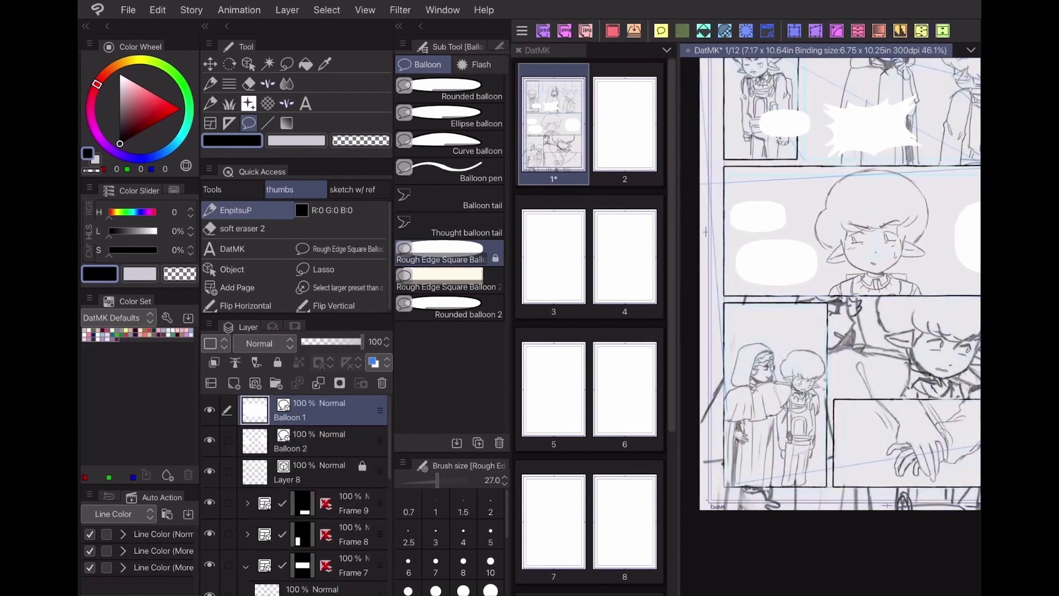
Merge the Balloon 1 layer into Balloon 2 and add a rounded balloon above the figures in the tall frame
right_click(355, 414)
click(410, 158)
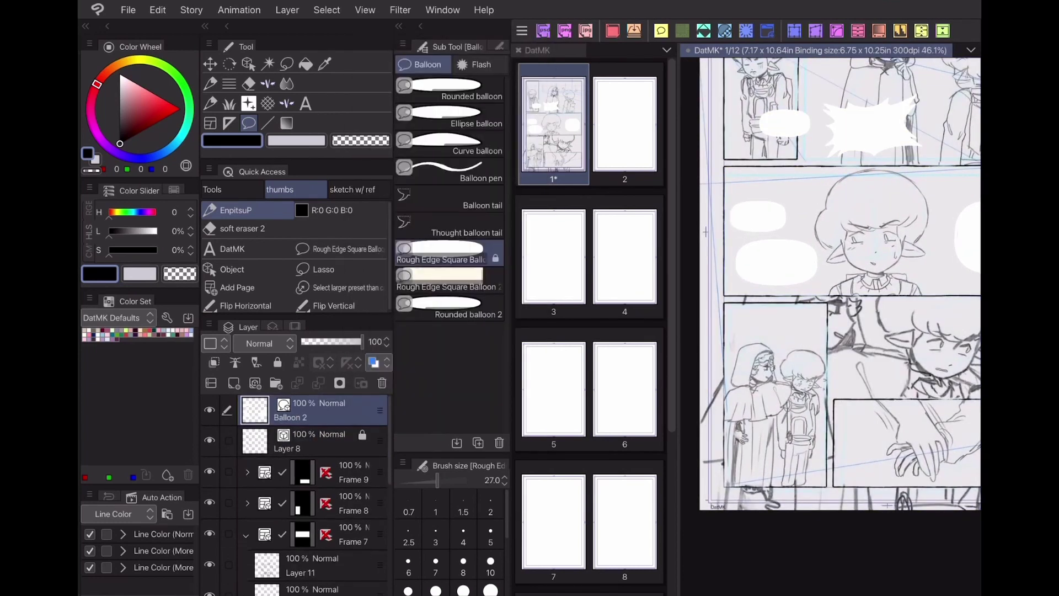
scroll(705, 232, up, 3)
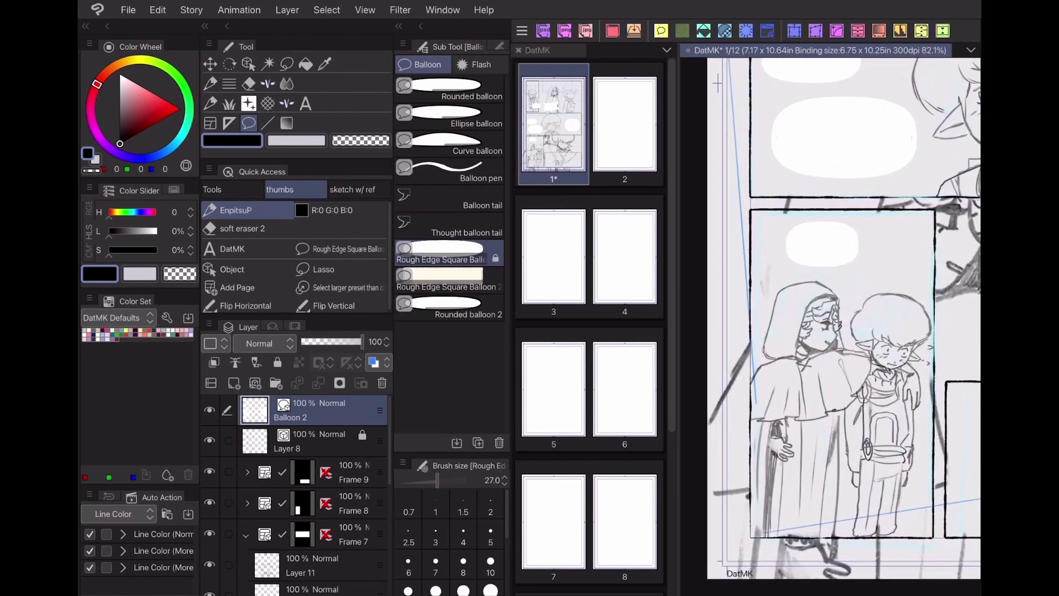
scroll(831, 318, right, 1)
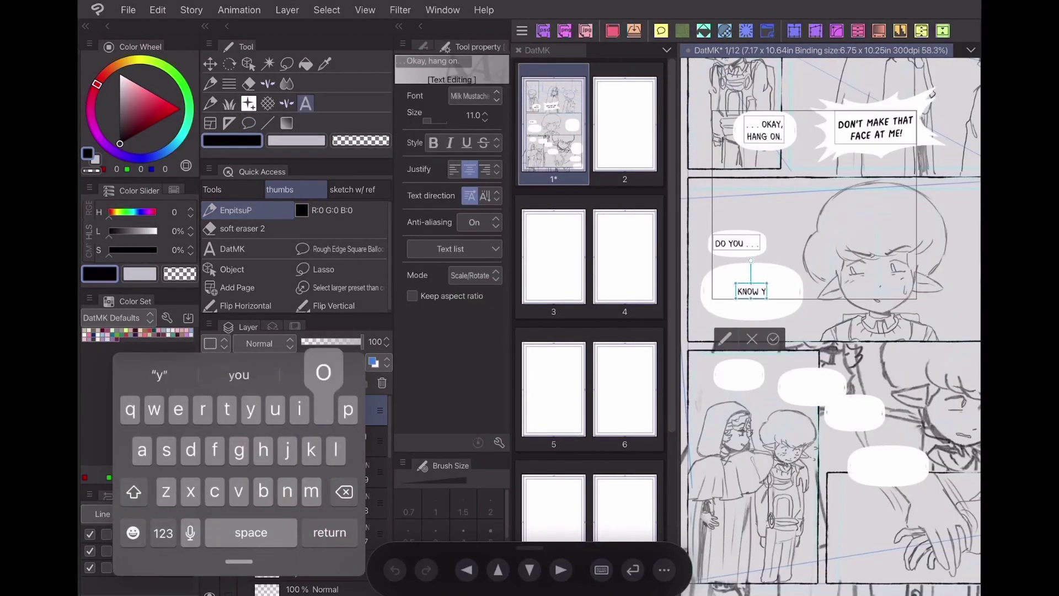
Complete the line "Know your way around this place?" in the middle frame's lower left balloon and adjust its placement
text(our way around)
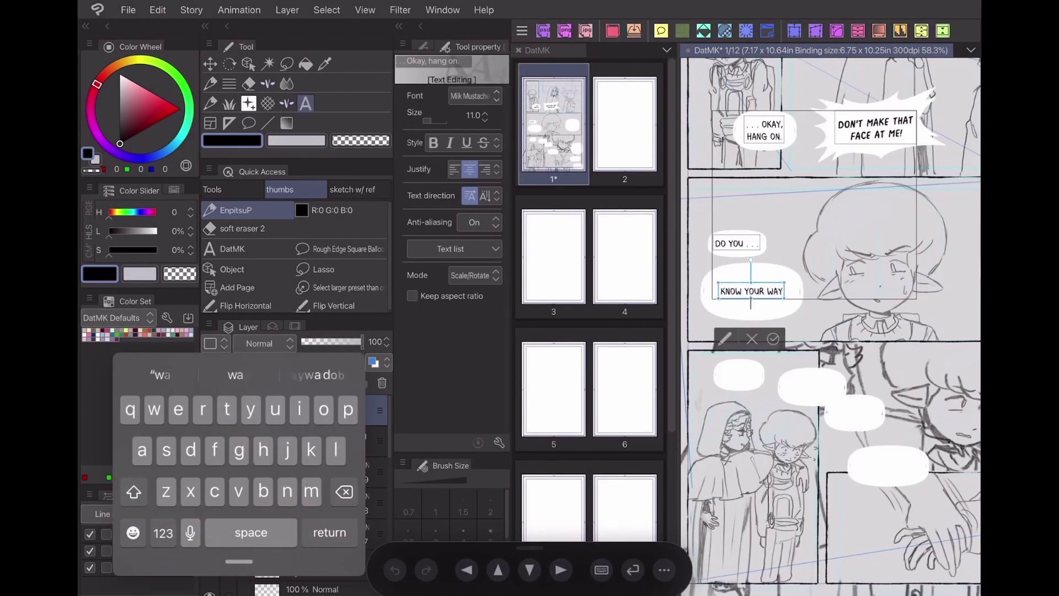
text( this place?)
click(249, 64)
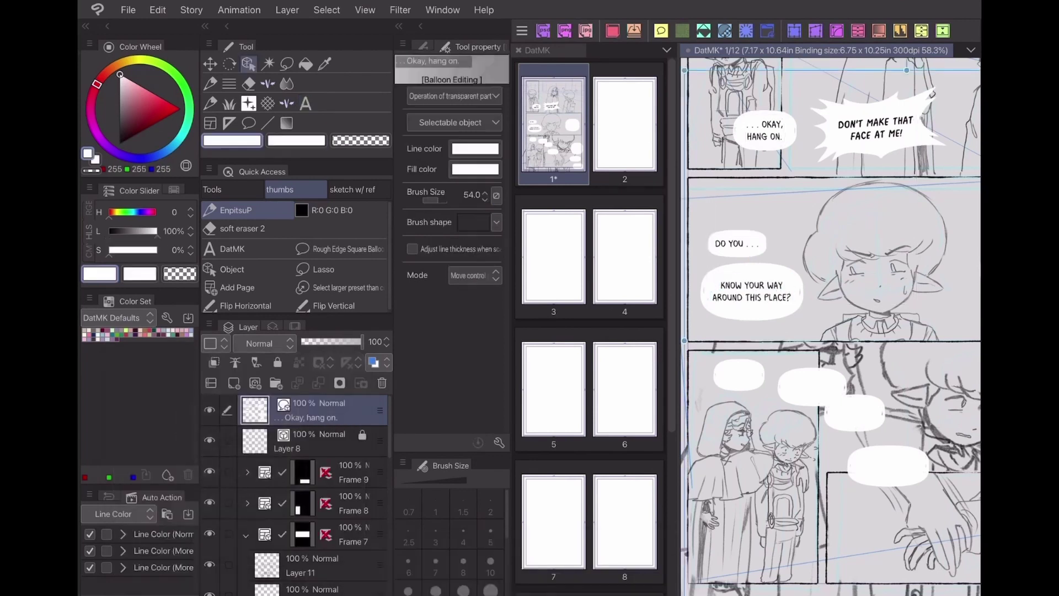
mouse_move(752, 311)
mouse_down()
mouse_move(743, 326)
mouse_move(755, 305)
mouse_up()
click(783, 226)
drag(933, 266, 761, 259)
Letter "Or where I could . . ." in the middle frame's right balloon, keeping the text on the shared "Okay, hang on." balloon layer
click(305, 104)
click(859, 265)
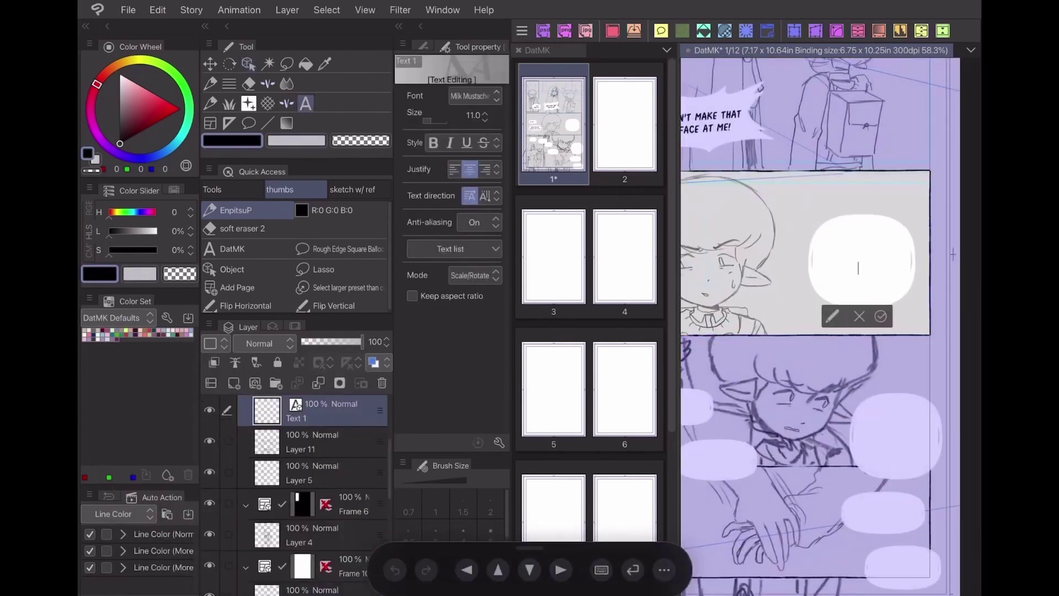
click(860, 315)
scroll(315, 485, up, 10)
click(314, 411)
click(863, 259)
text(or where i co)
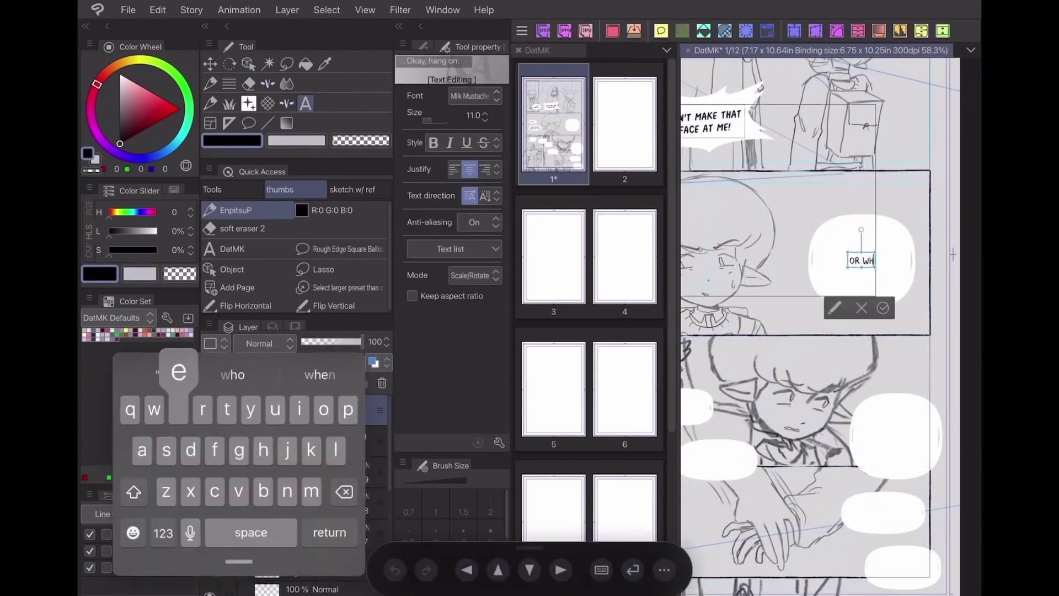
text(uld)
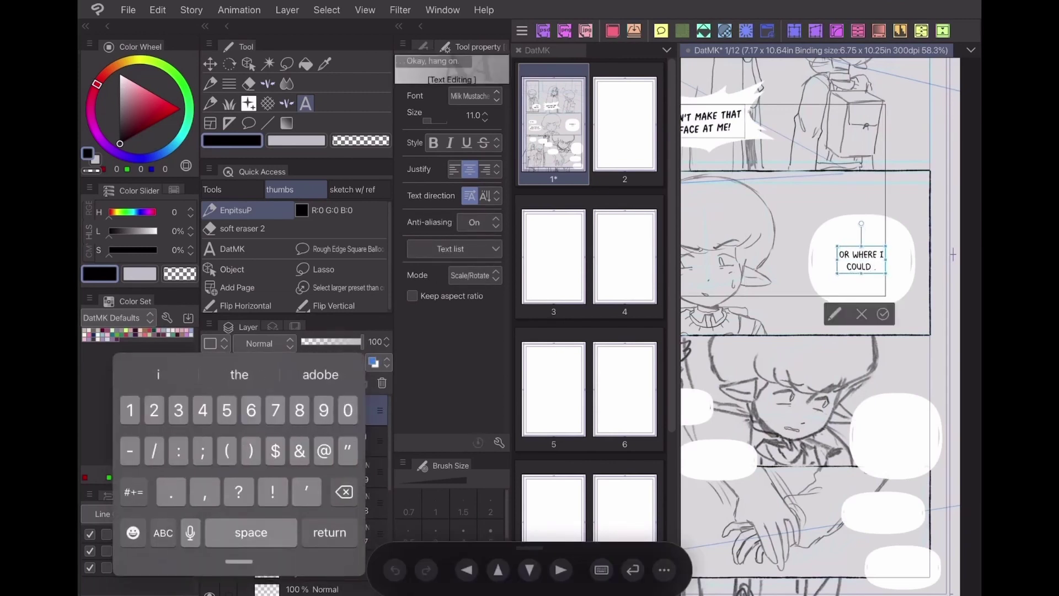
text( . . .)
Add the line "find something?", insert "erm -" before it, and nudge the finished text within the right balloon
key(Return)
text(find something?)
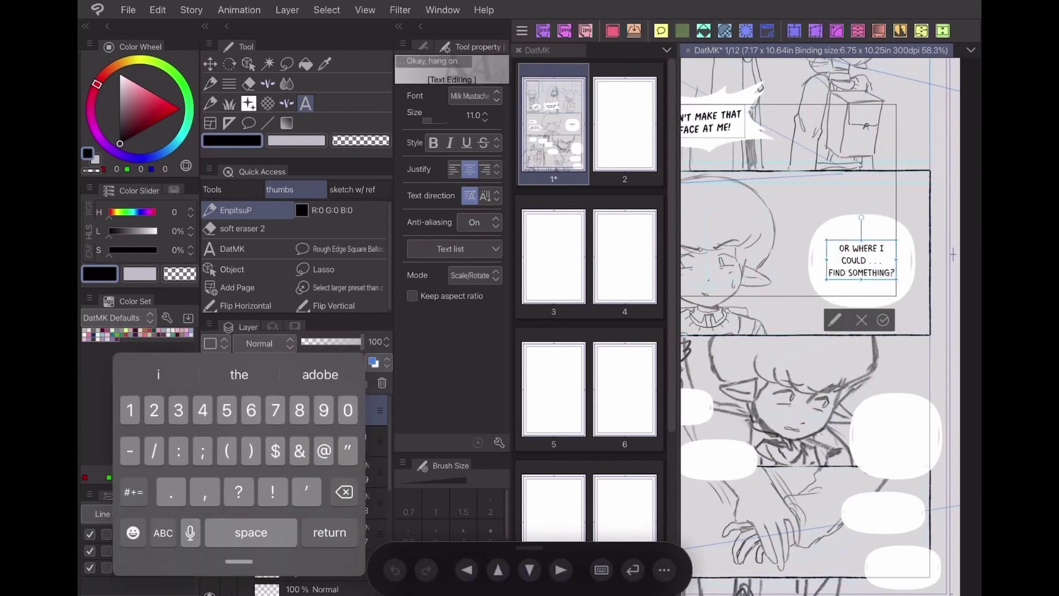
text( erm)
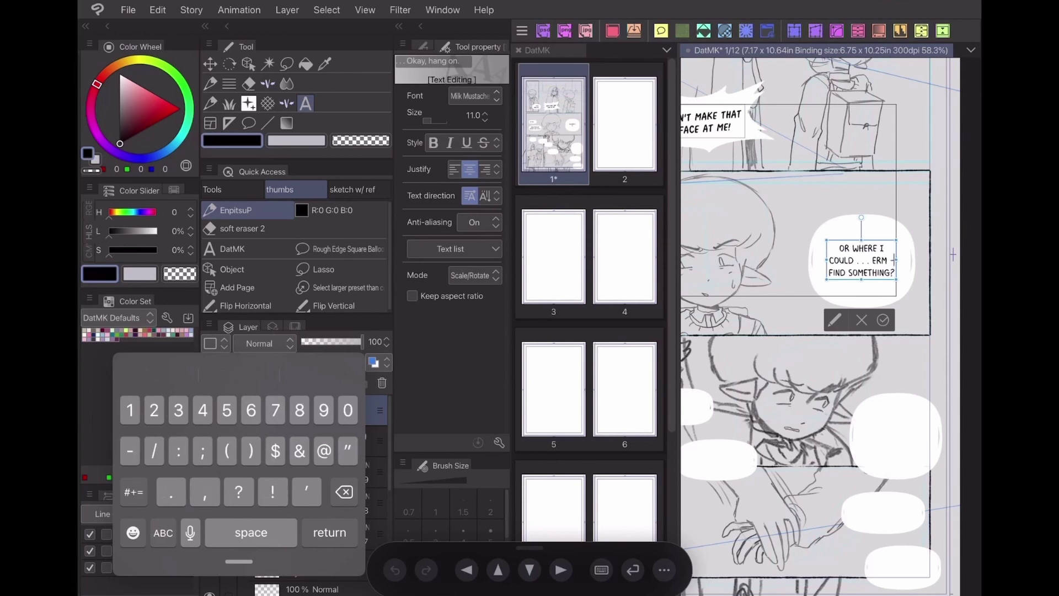
click(883, 320)
key(o)
mouse_move(861, 260)
mouse_down()
mouse_move(853, 282)
mouse_move(853, 257)
mouse_up()
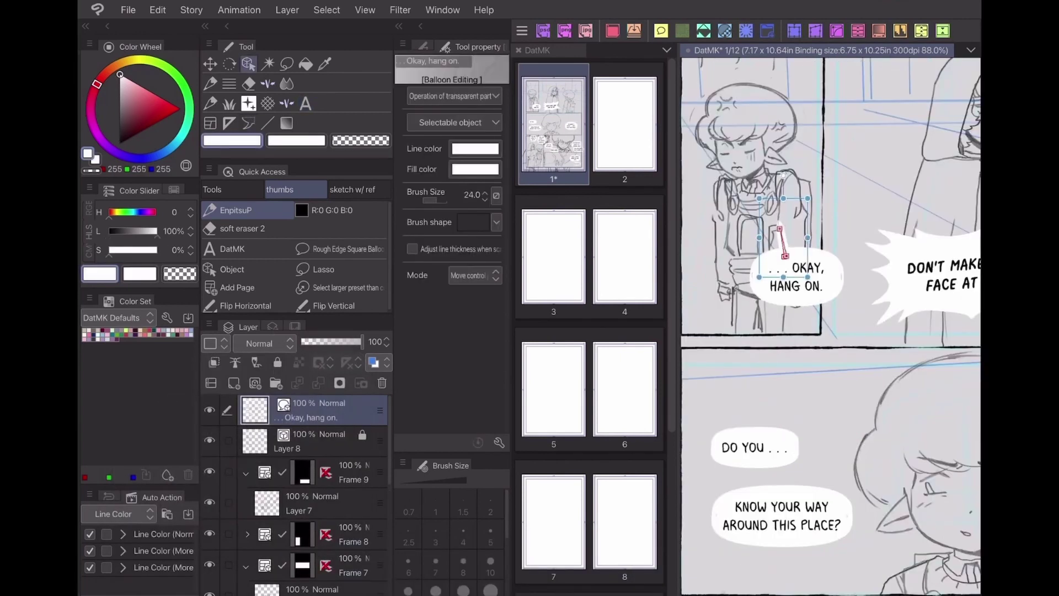
Add tails to the speech balloons on the "Okay, hang on." layer and adjust their placement toward the speakers
mouse_move(908, 267)
mouse_down()
mouse_move(756, 283)
mouse_move(874, 68)
mouse_up()
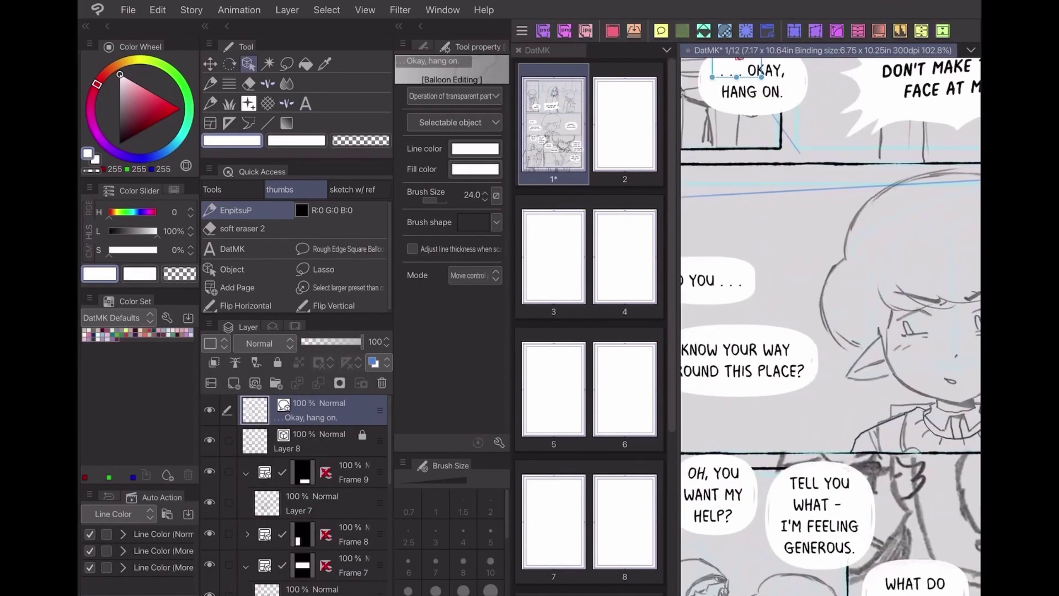
key(t)
scroll(830, 325, down, 2)
key(o)
mouse_move(771, 305)
mouse_down()
mouse_move(786, 350)
mouse_move(845, 327)
mouse_up()
scroll(803, 237, down, 2)
key(t)
key(o)
drag(845, 327, 840, 328)
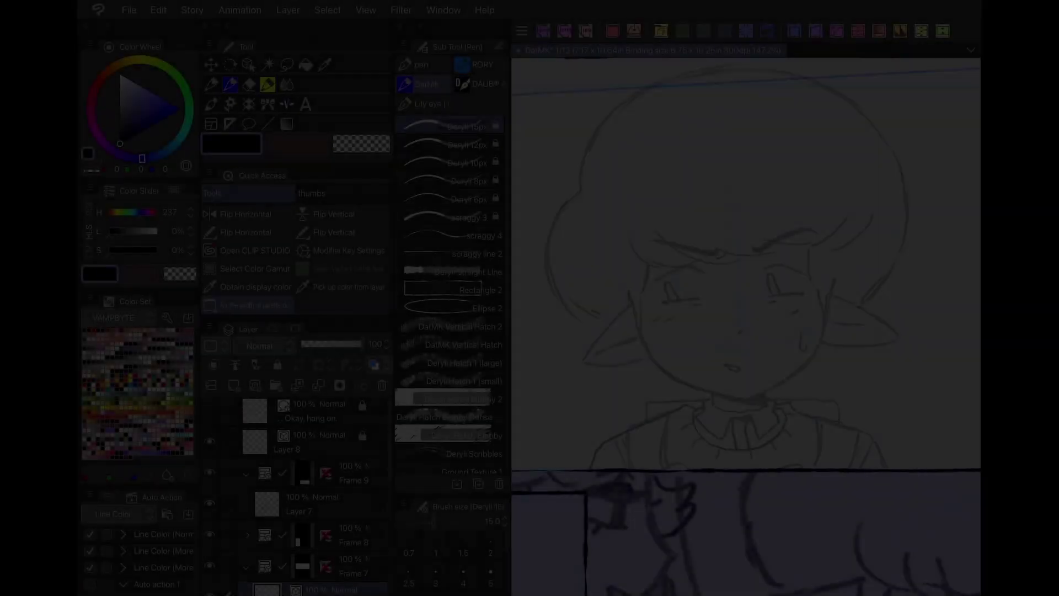
Ink the left side of the hair outline in the middle frame with the Deryli 15px pen
mouse_move(582, 193)
mouse_down()
mouse_move(551, 237)
mouse_move(601, 322)
mouse_up()
drag(593, 145, 579, 193)
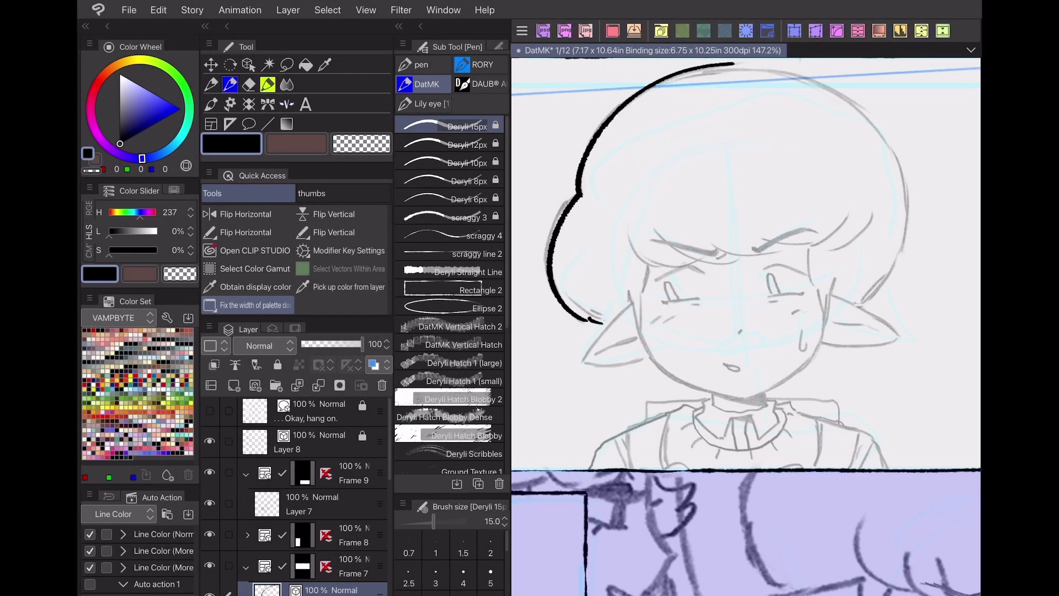
scroll(745, 326, up, 3)
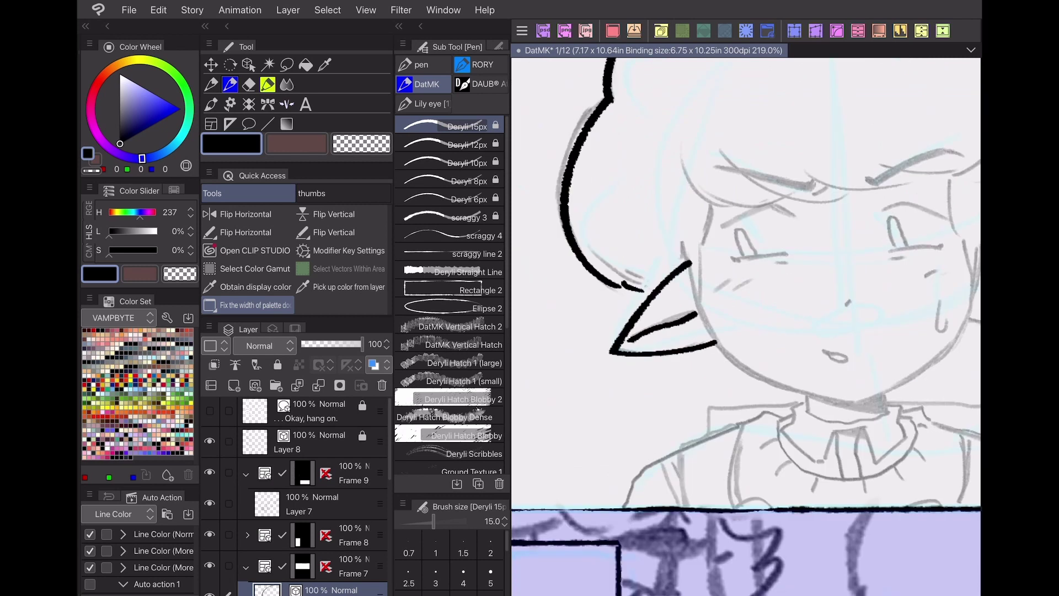
Ink the hair strand beside the character's left-hand ear and select its vector line on Layer 13 for adjustment
drag(711, 209, 700, 295)
scroll(746, 326, right, 2)
click(249, 64)
click(637, 255)
click(498, 47)
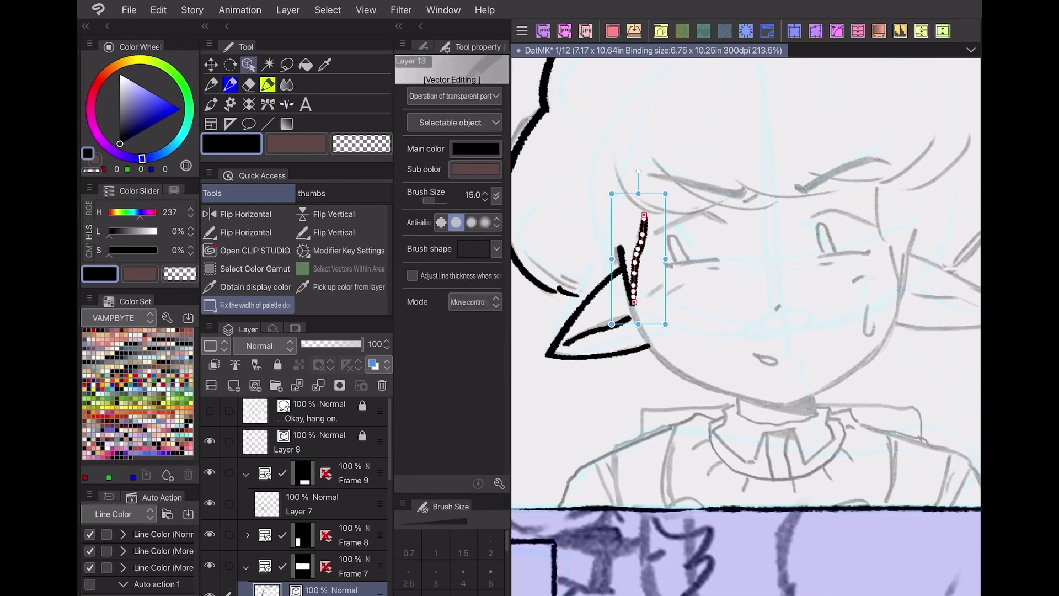
key(p)
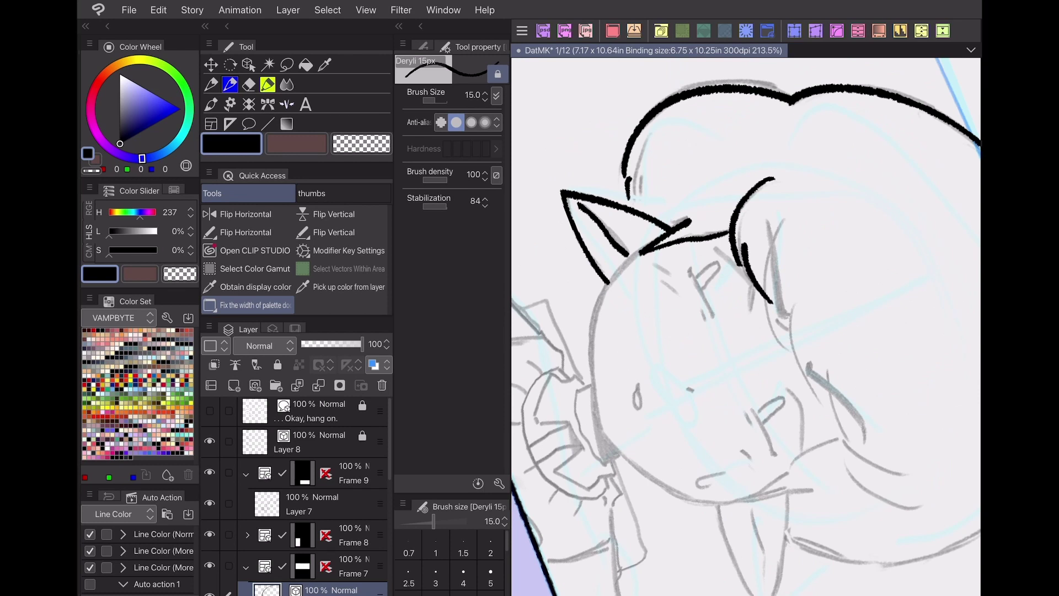
Select the inked fringe stroke beneath the left-hand eyebrow and thin its brush size to 11
scroll(746, 327, up, 3)
key(o)
click(628, 196)
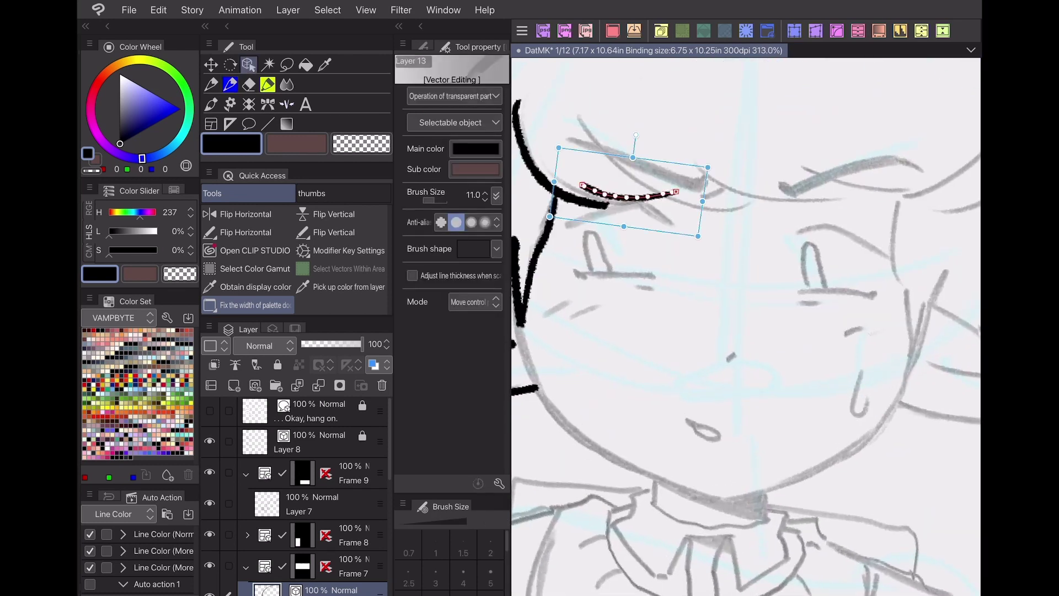
Ink the first edge of the ruffled collar below the chin with the Deryli 15px pen
key(p)
scroll(746, 326, down, 3)
scroll(770, 394, up, 5)
drag(701, 267, 682, 271)
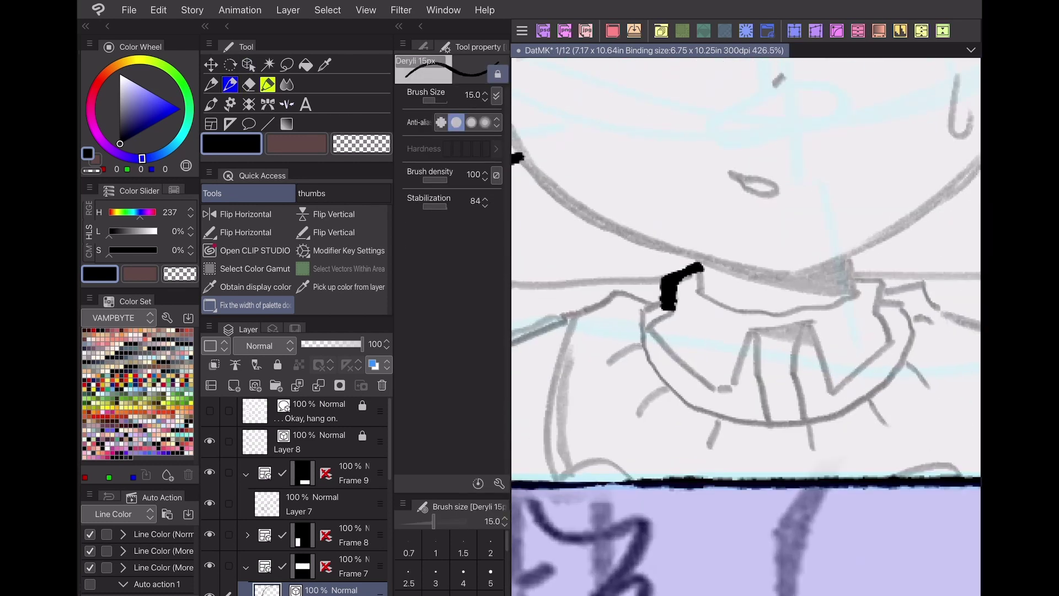